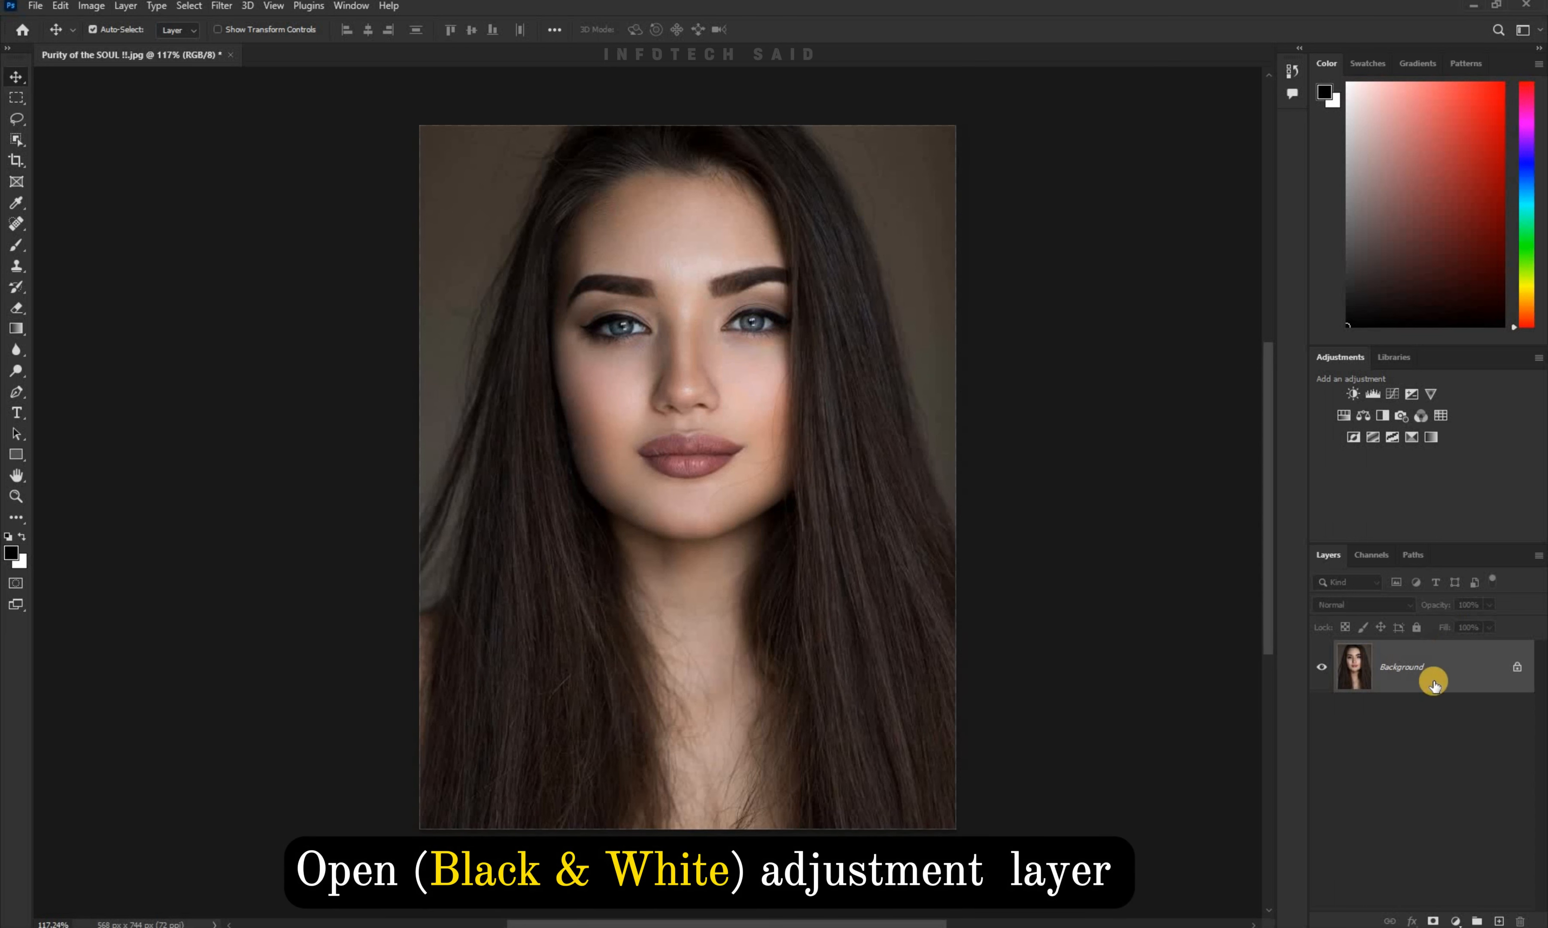
# Add a Black & White adjustment layer above the Background and apply the Blue Filter preset.
pyautogui.click(1457, 921)
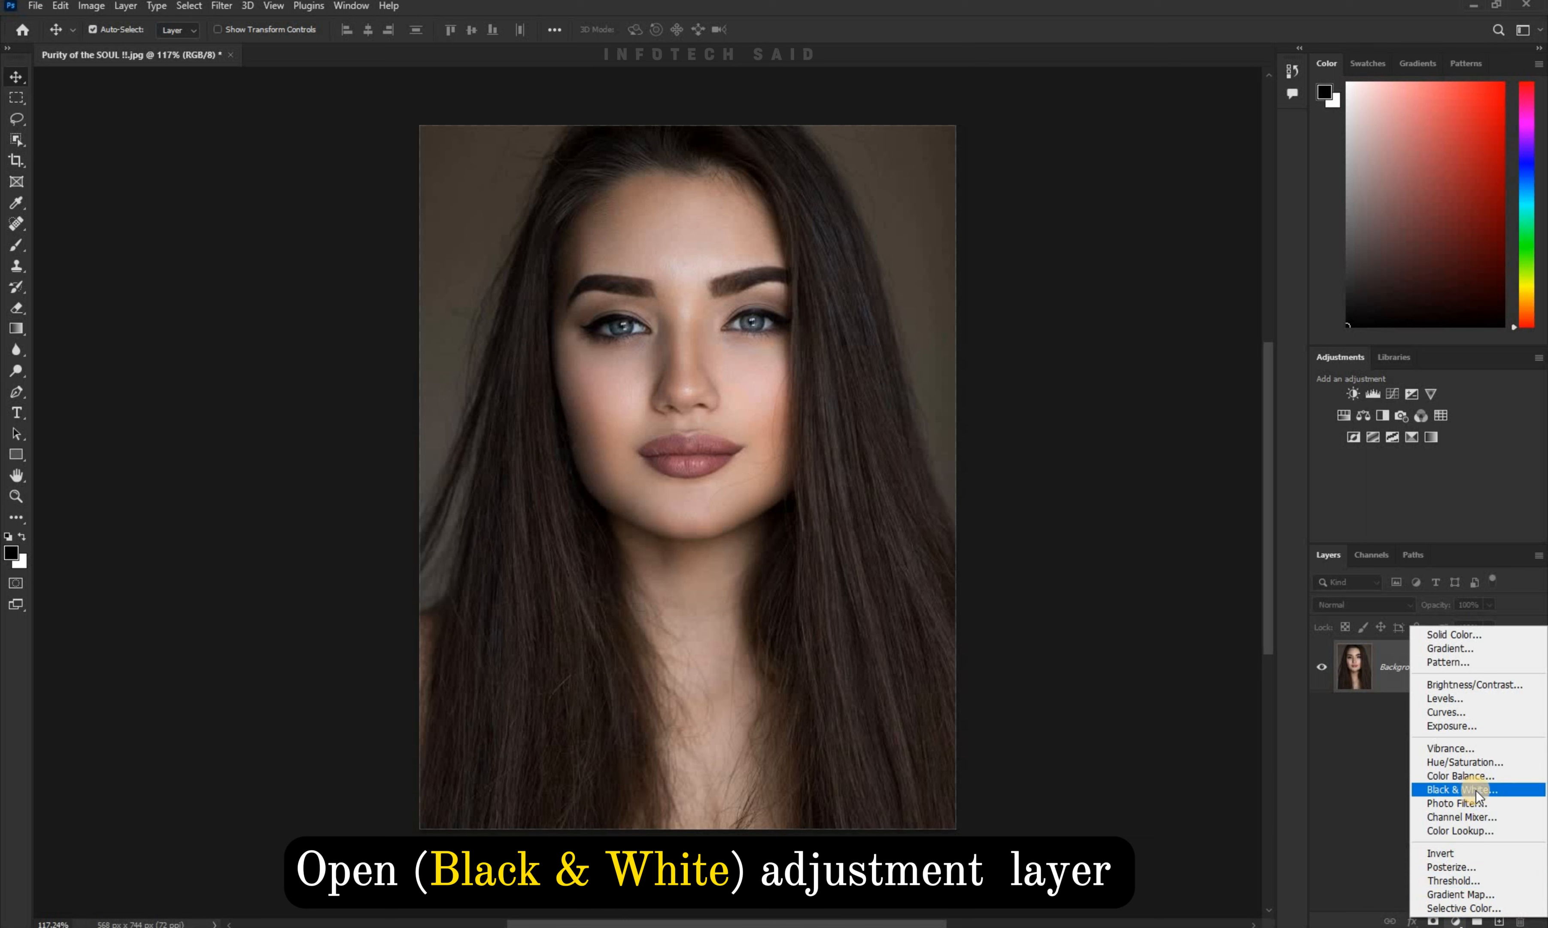
pyautogui.click(1511, 793)
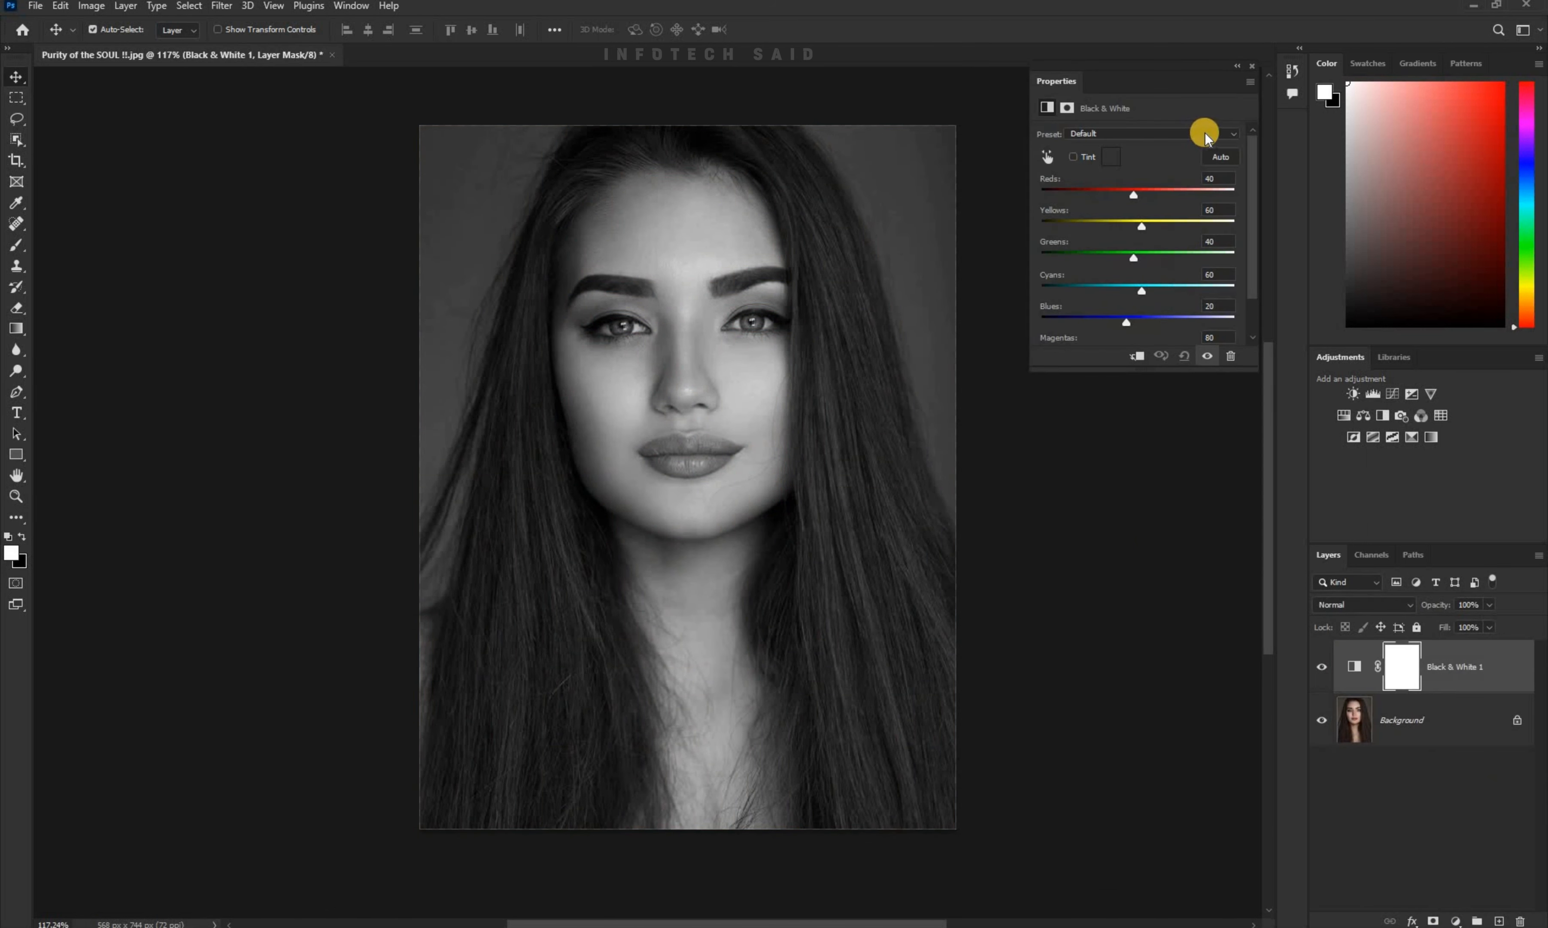
pyautogui.click(1220, 133)
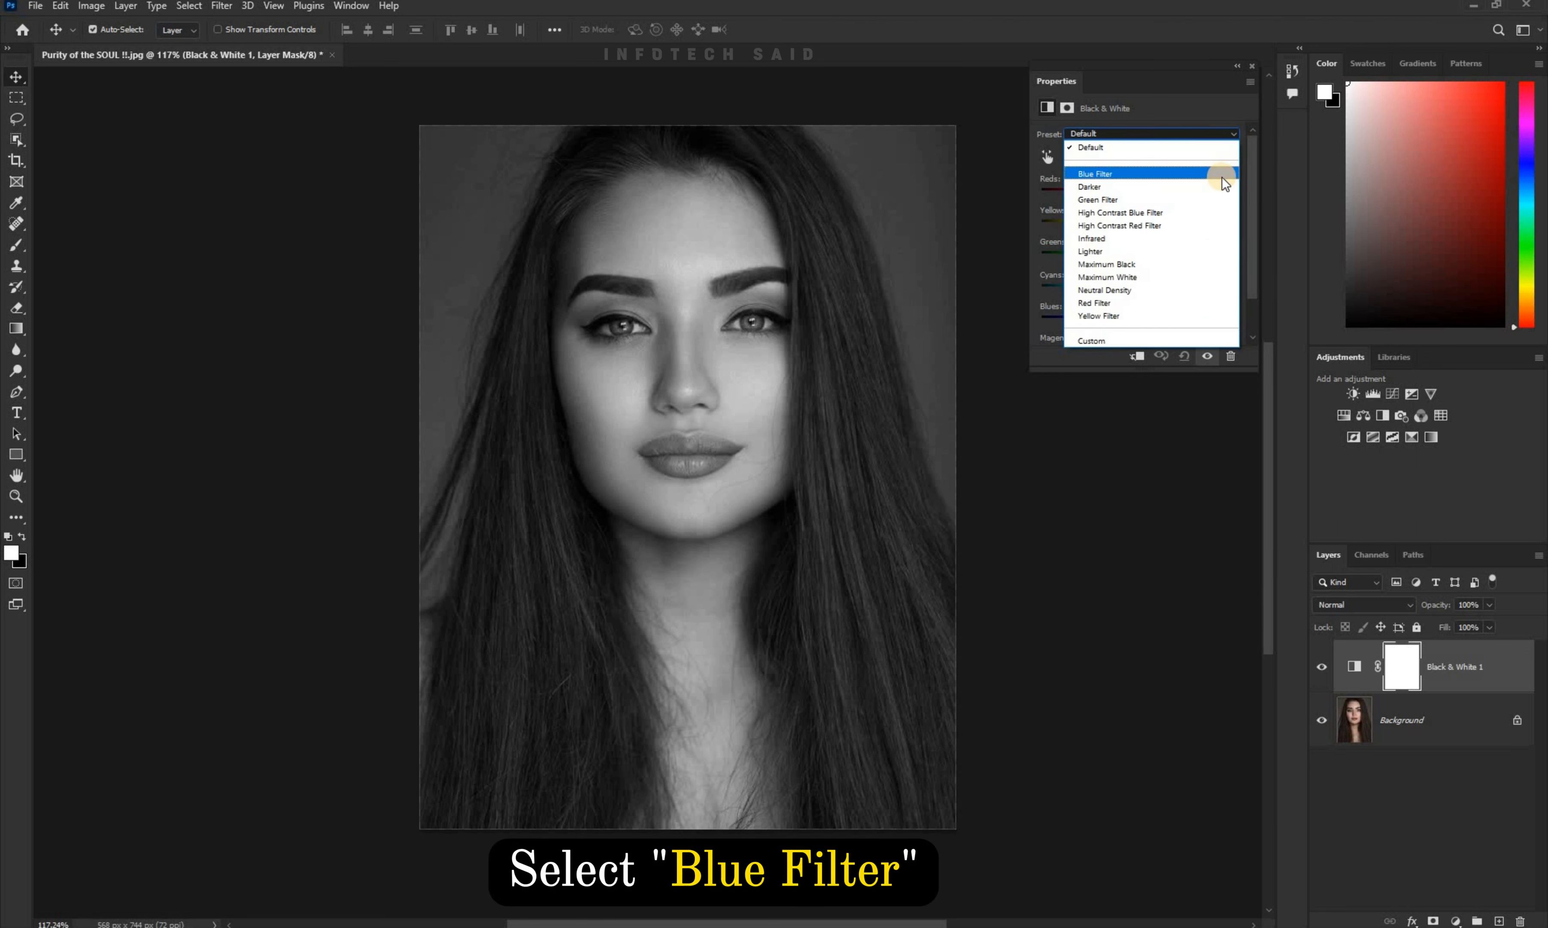
pyautogui.click(1225, 176)
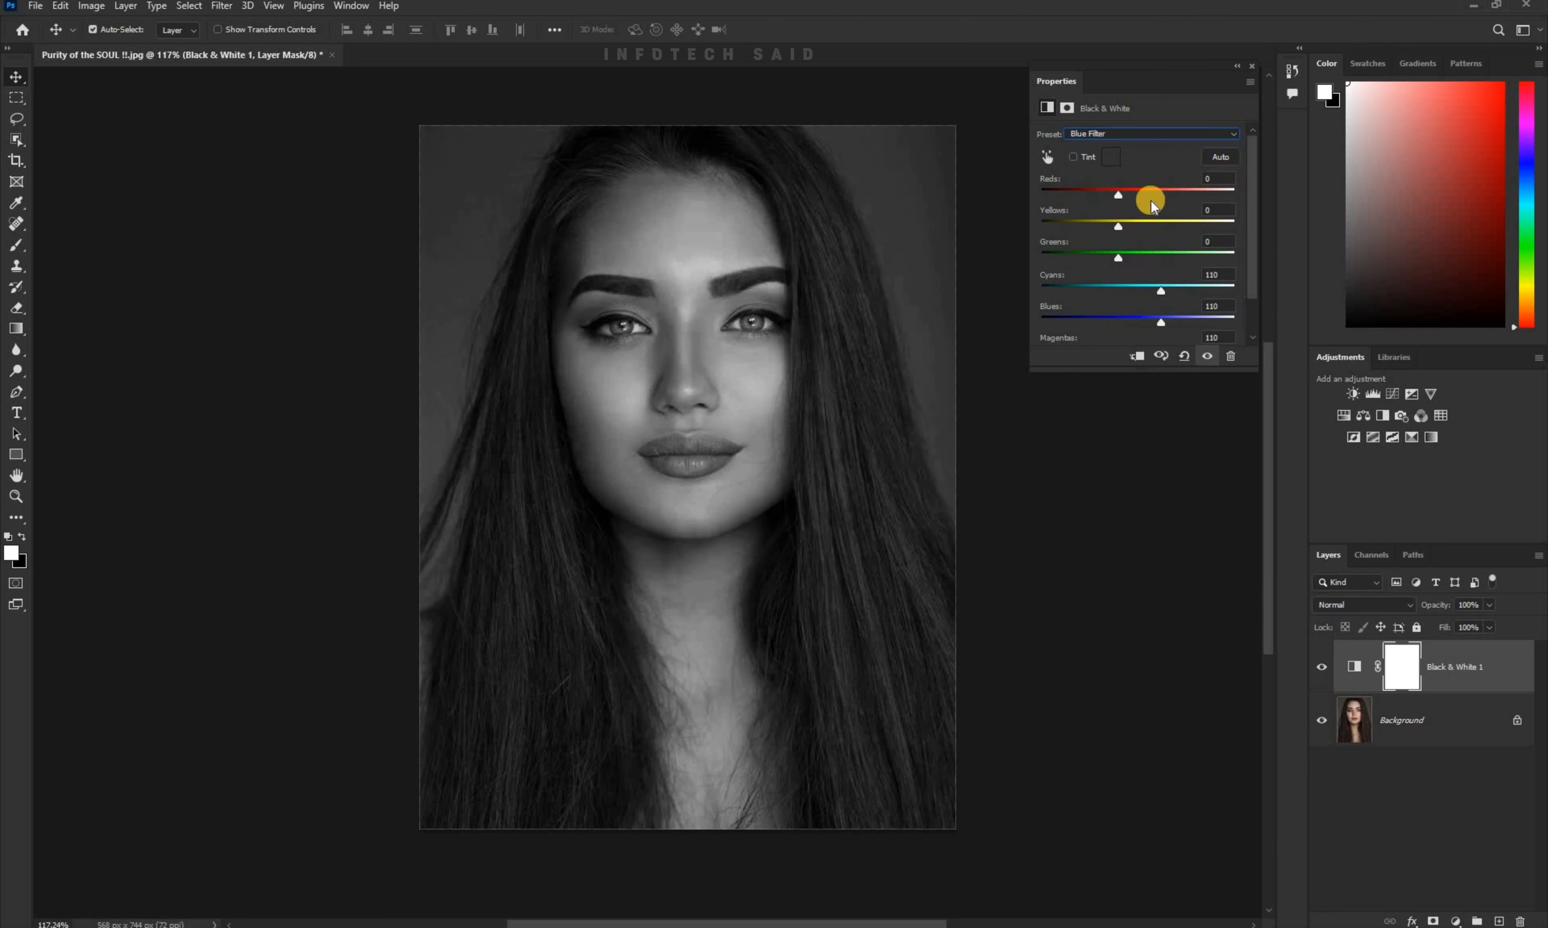
pyautogui.click(1252, 66)
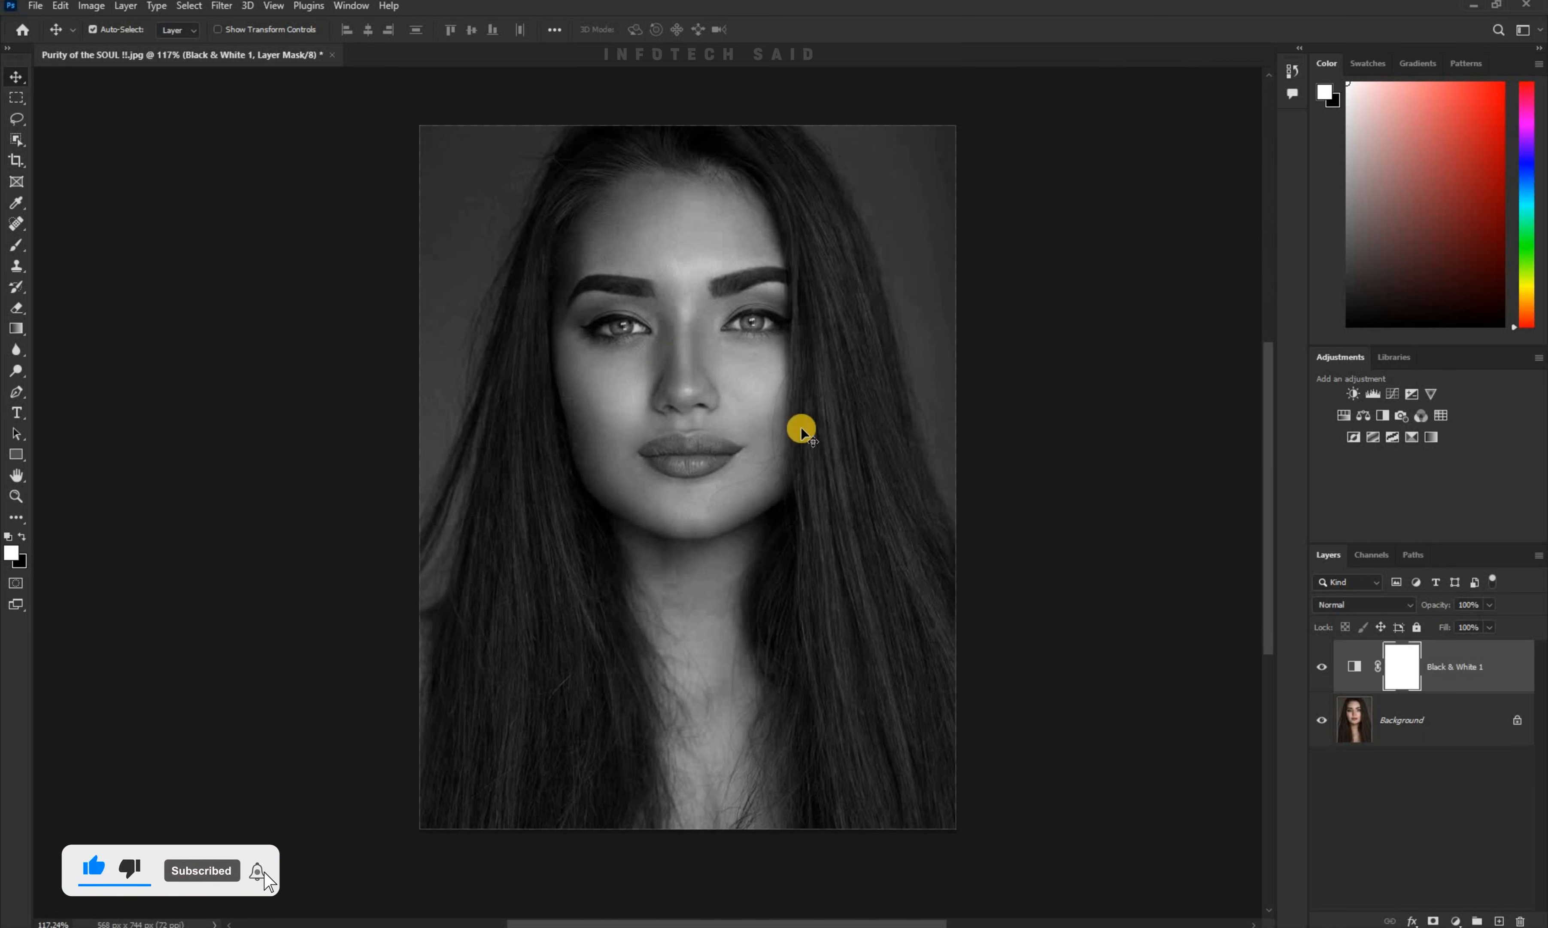
# Set the Black & White adjustment layer's blending mode to Soft Light and its opacity to 50%.
pyautogui.click(1382, 603)
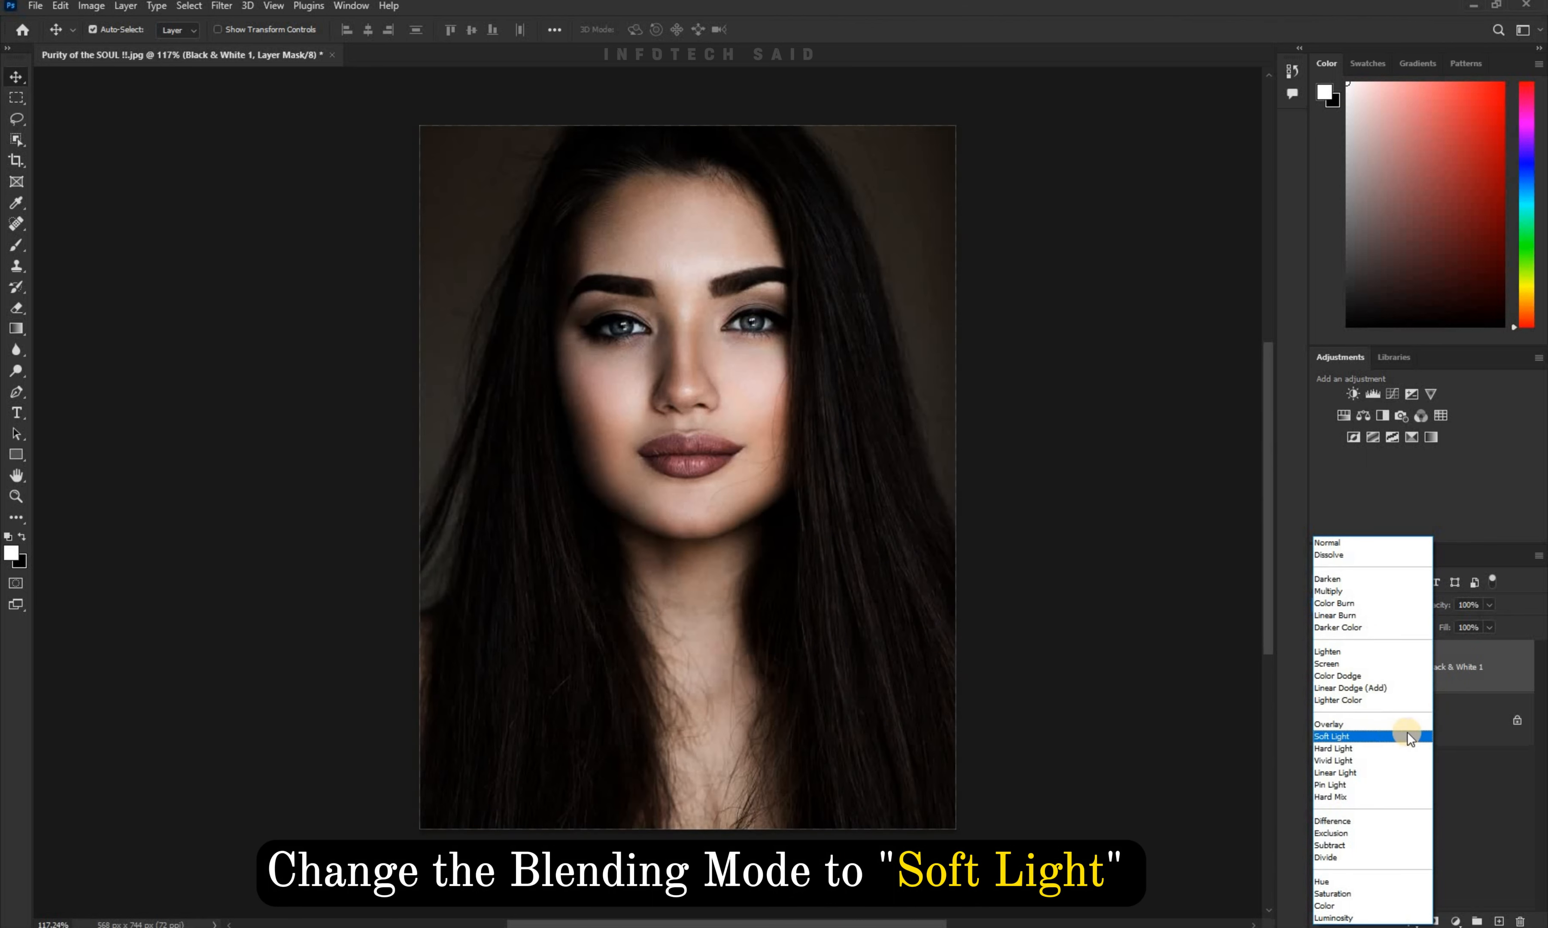
pyautogui.click(1418, 732)
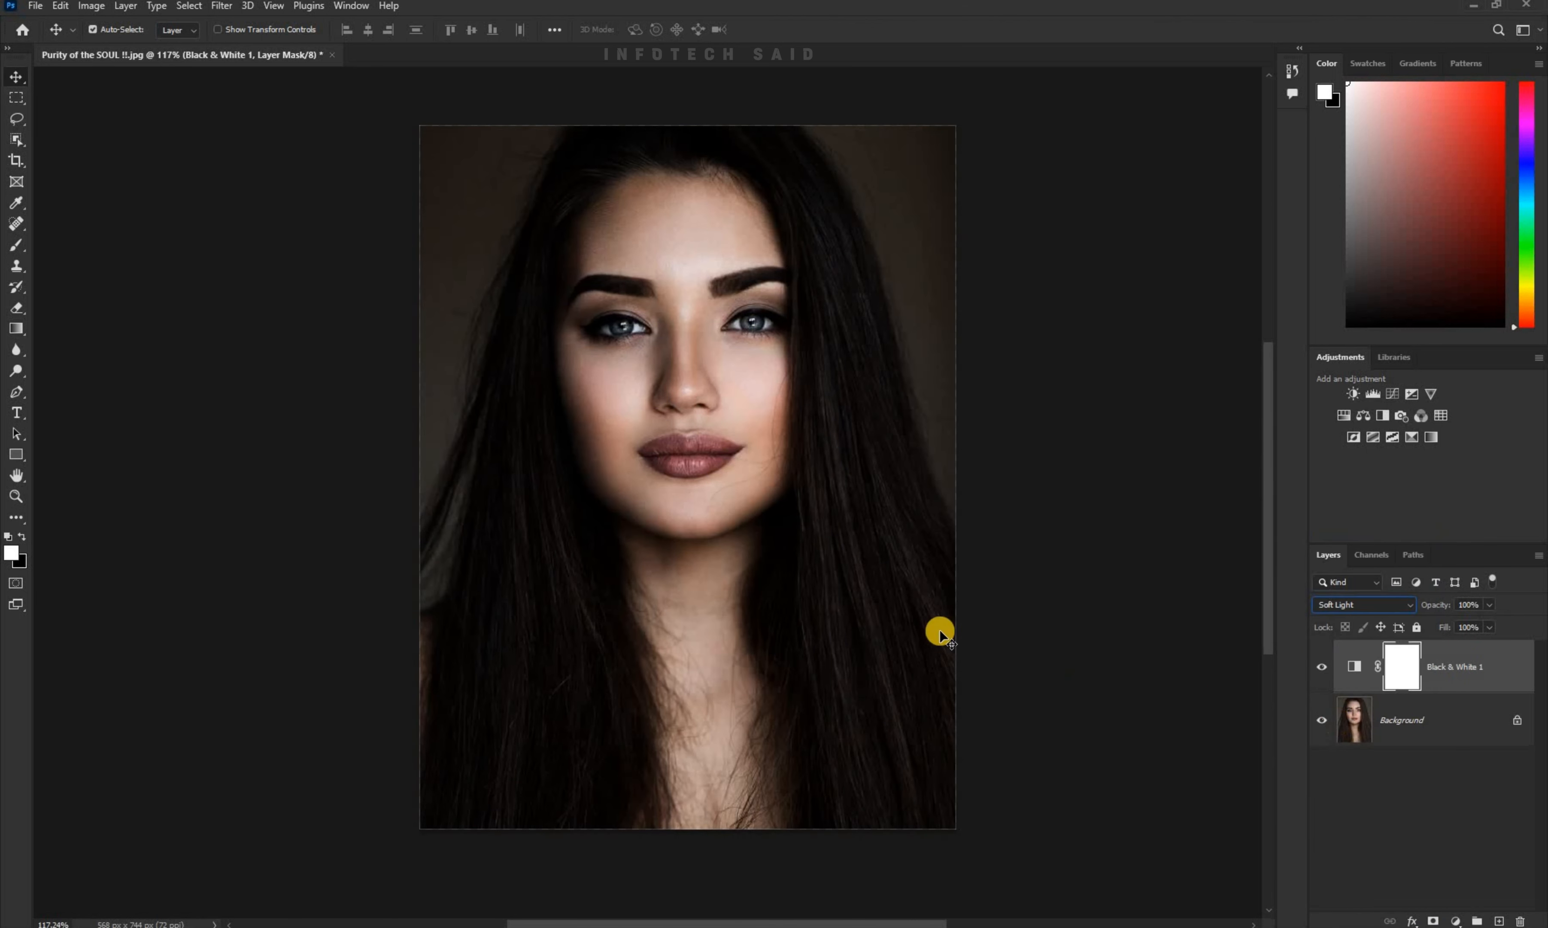
pyautogui.click(1490, 604)
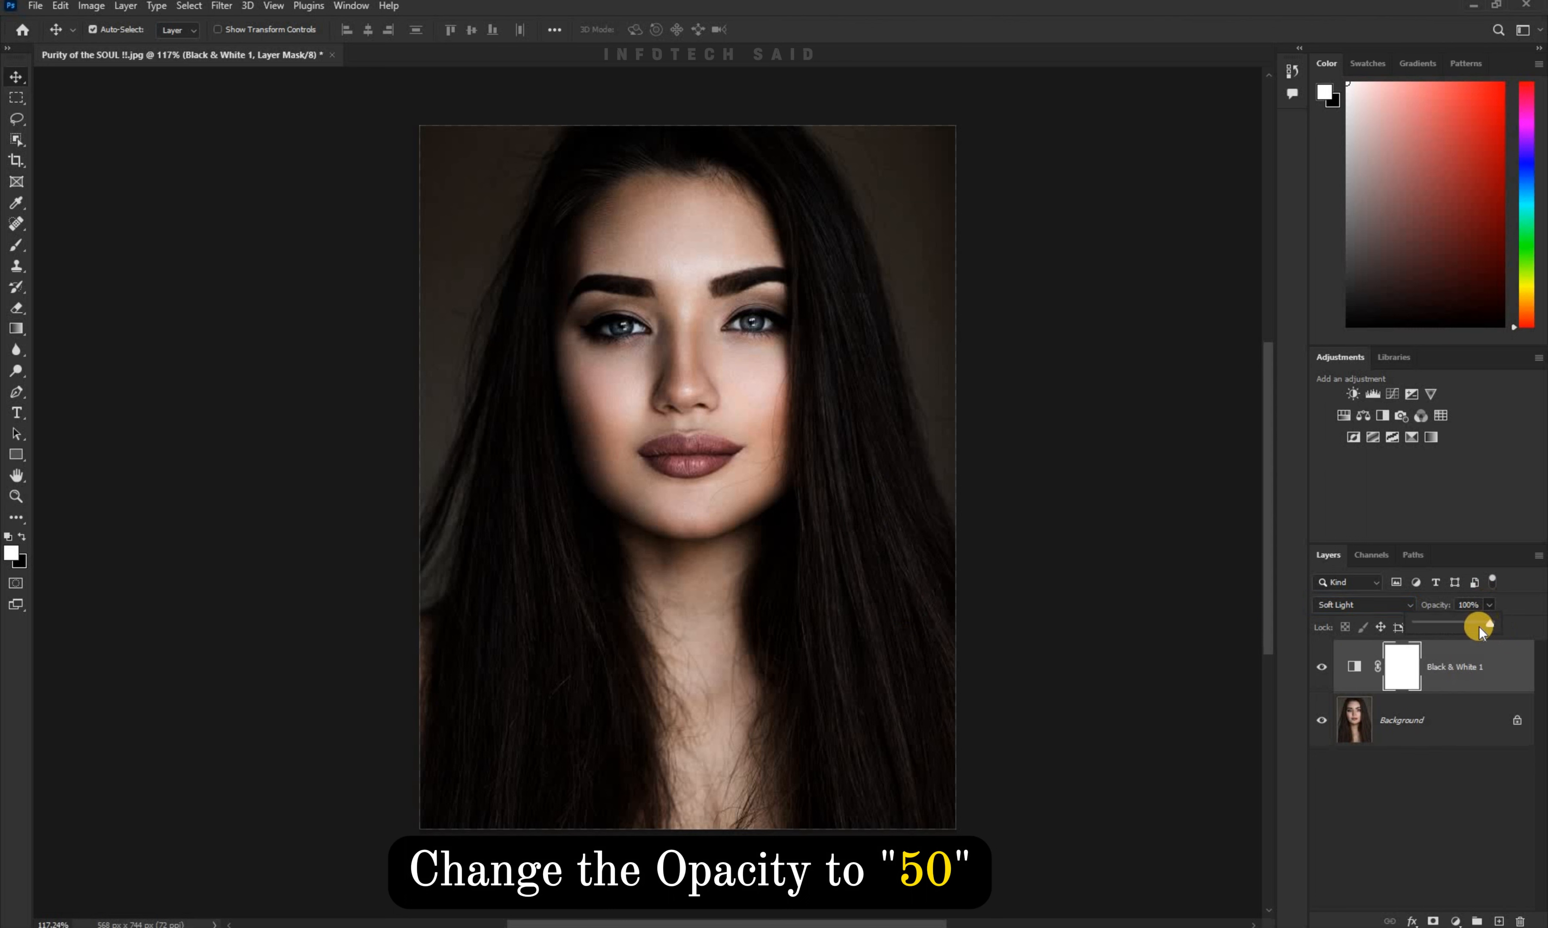
pyautogui.moveTo(1479, 625); pyautogui.dragTo(1454, 624)
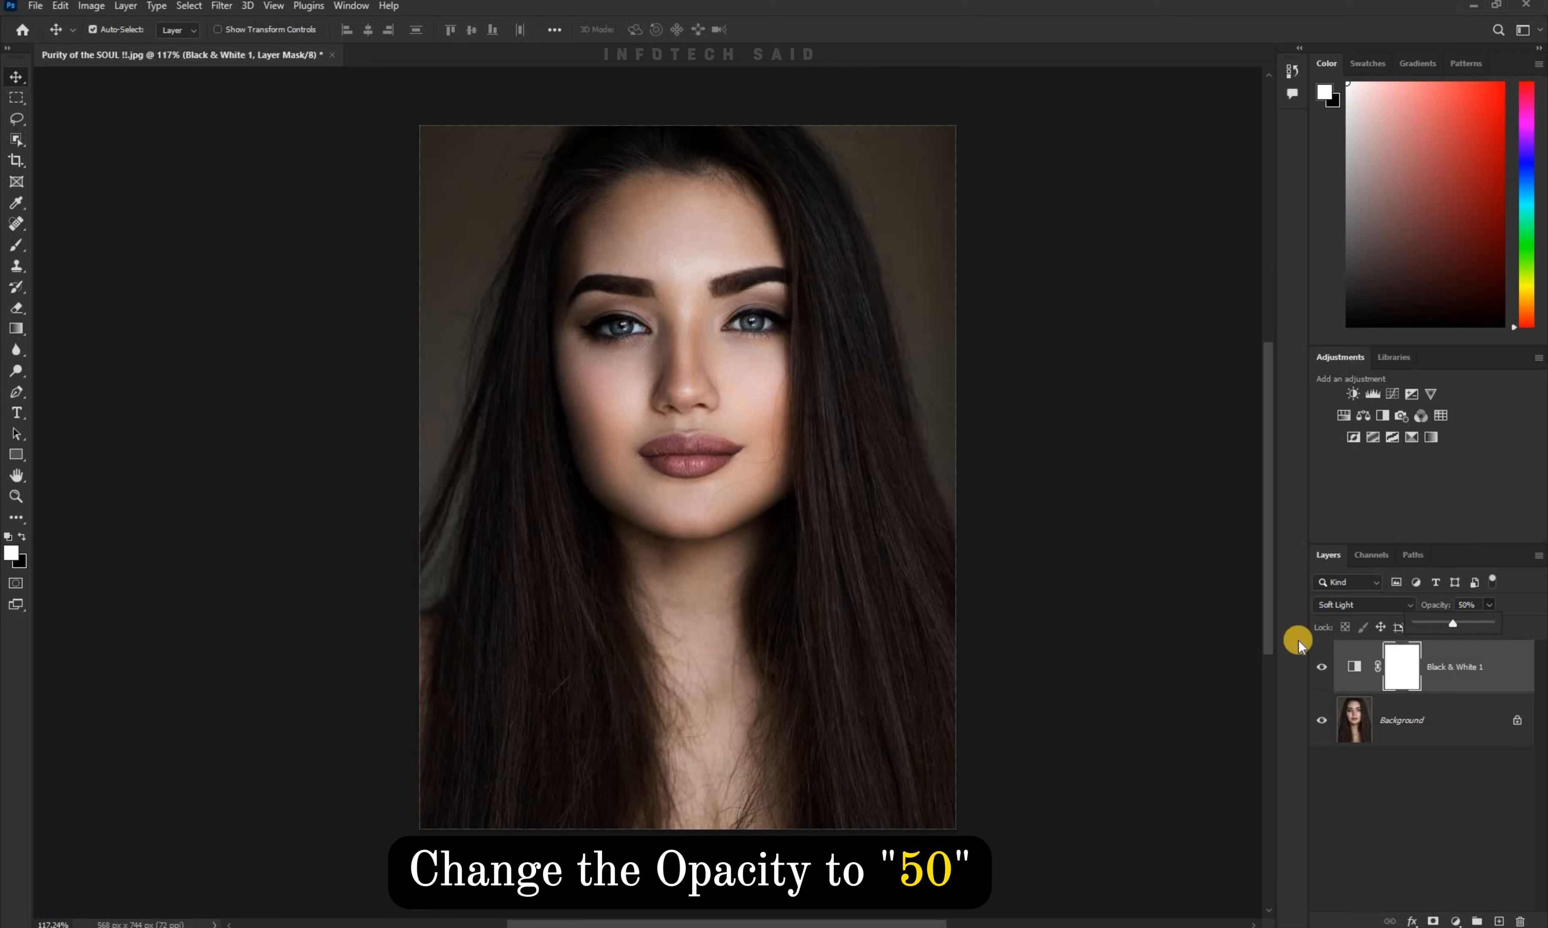
# Add a Selective Color adjustment layer directly above the Background and set its Reds to Cyan -20%, Magenta +20% and Yellow +70%.
pyautogui.click(1425, 724)
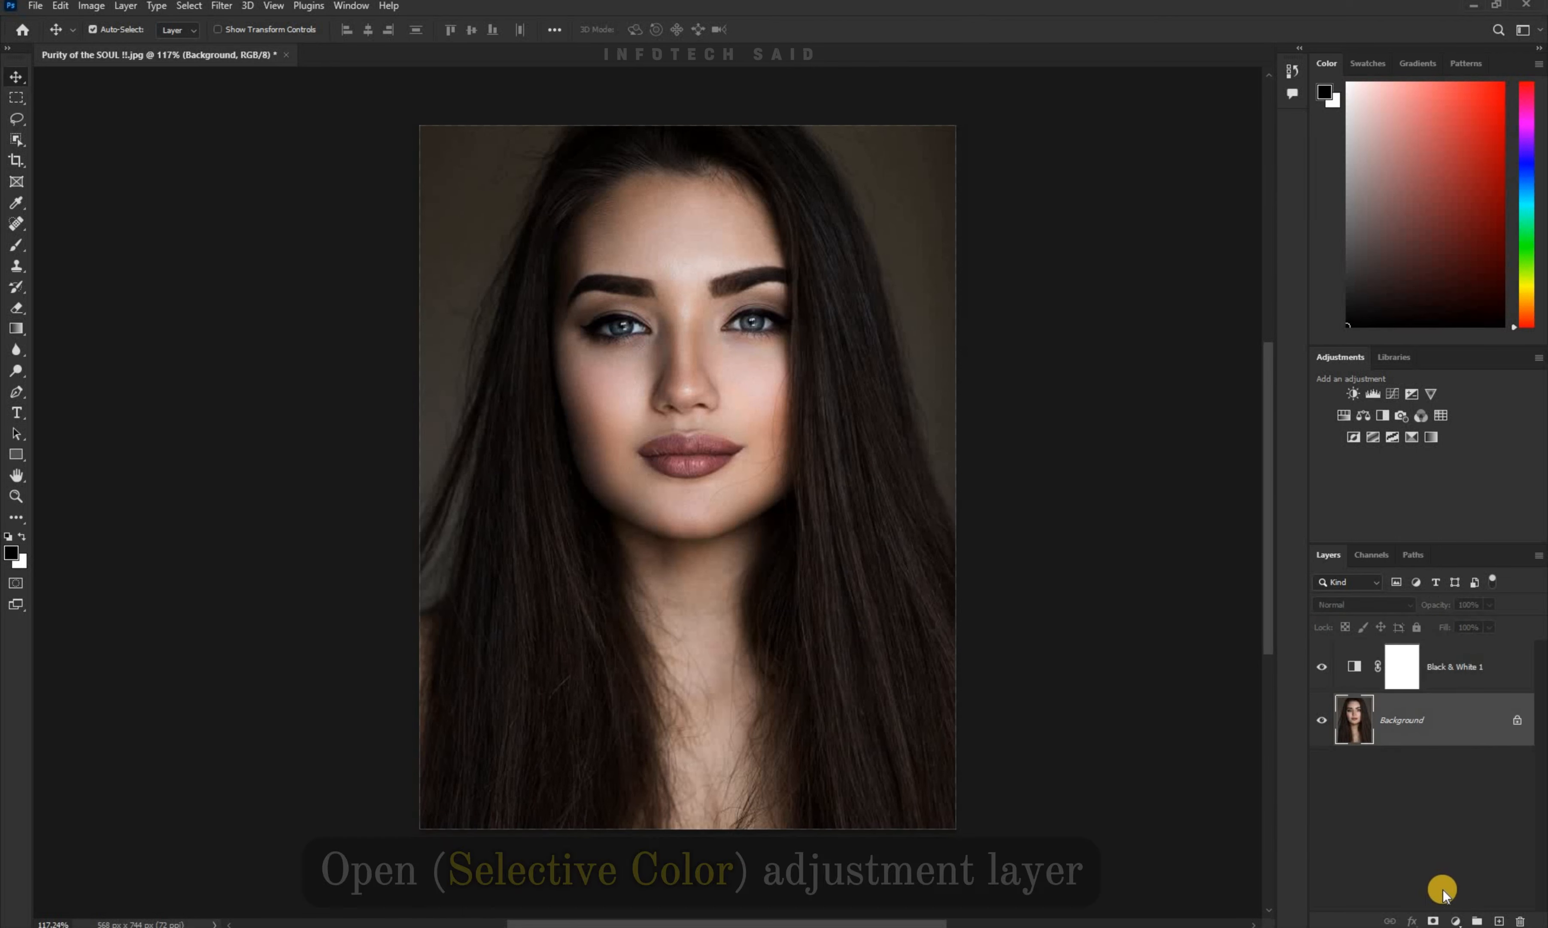
pyautogui.click(1456, 920)
pyautogui.click(1420, 898)
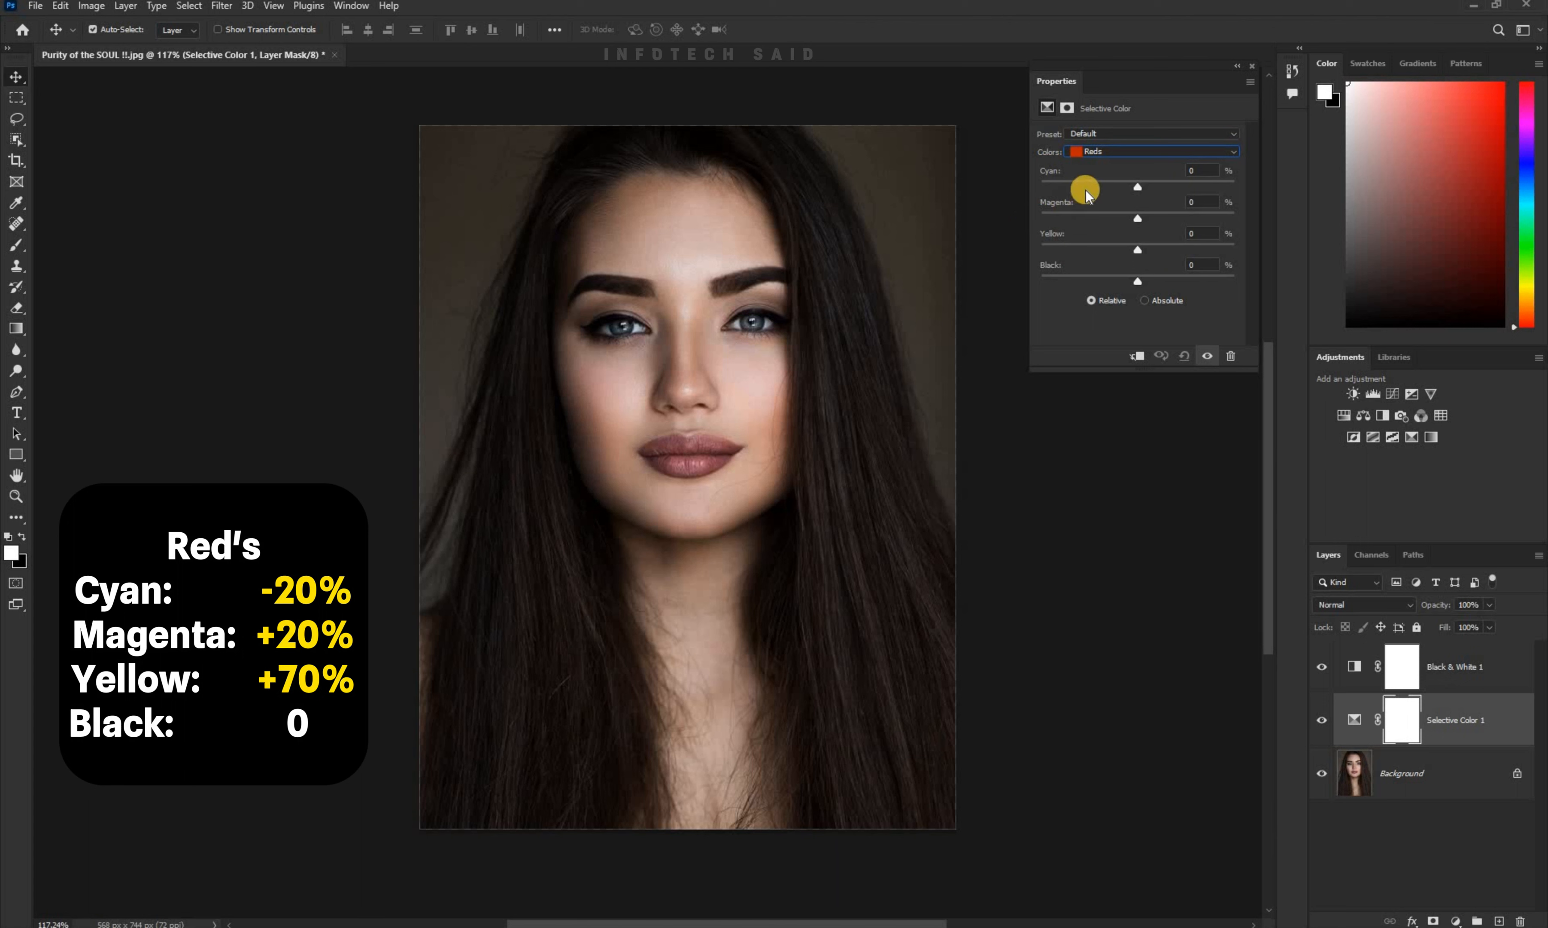
pyautogui.moveTo(1138, 183); pyautogui.dragTo(1119, 187)
pyautogui.moveTo(1119, 187); pyautogui.dragTo(1157, 218)
pyautogui.moveTo(1138, 249); pyautogui.dragTo(1205, 250)
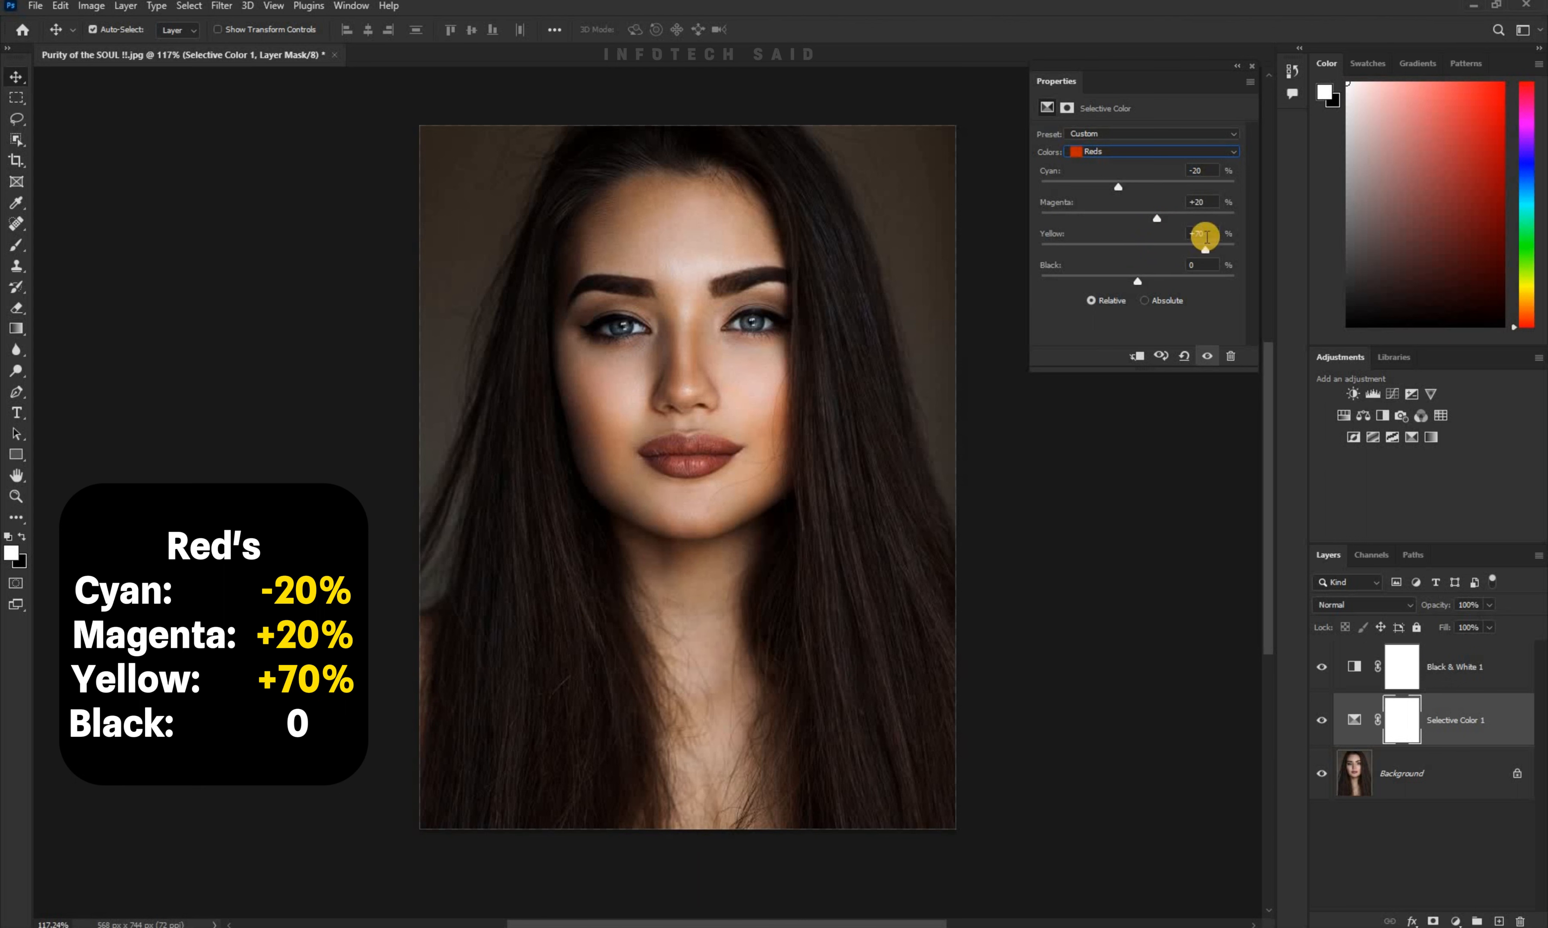
# Set the Selective Color adjustment's Yellows to Magenta +10% and Yellow -40%.
pyautogui.click(1151, 153)
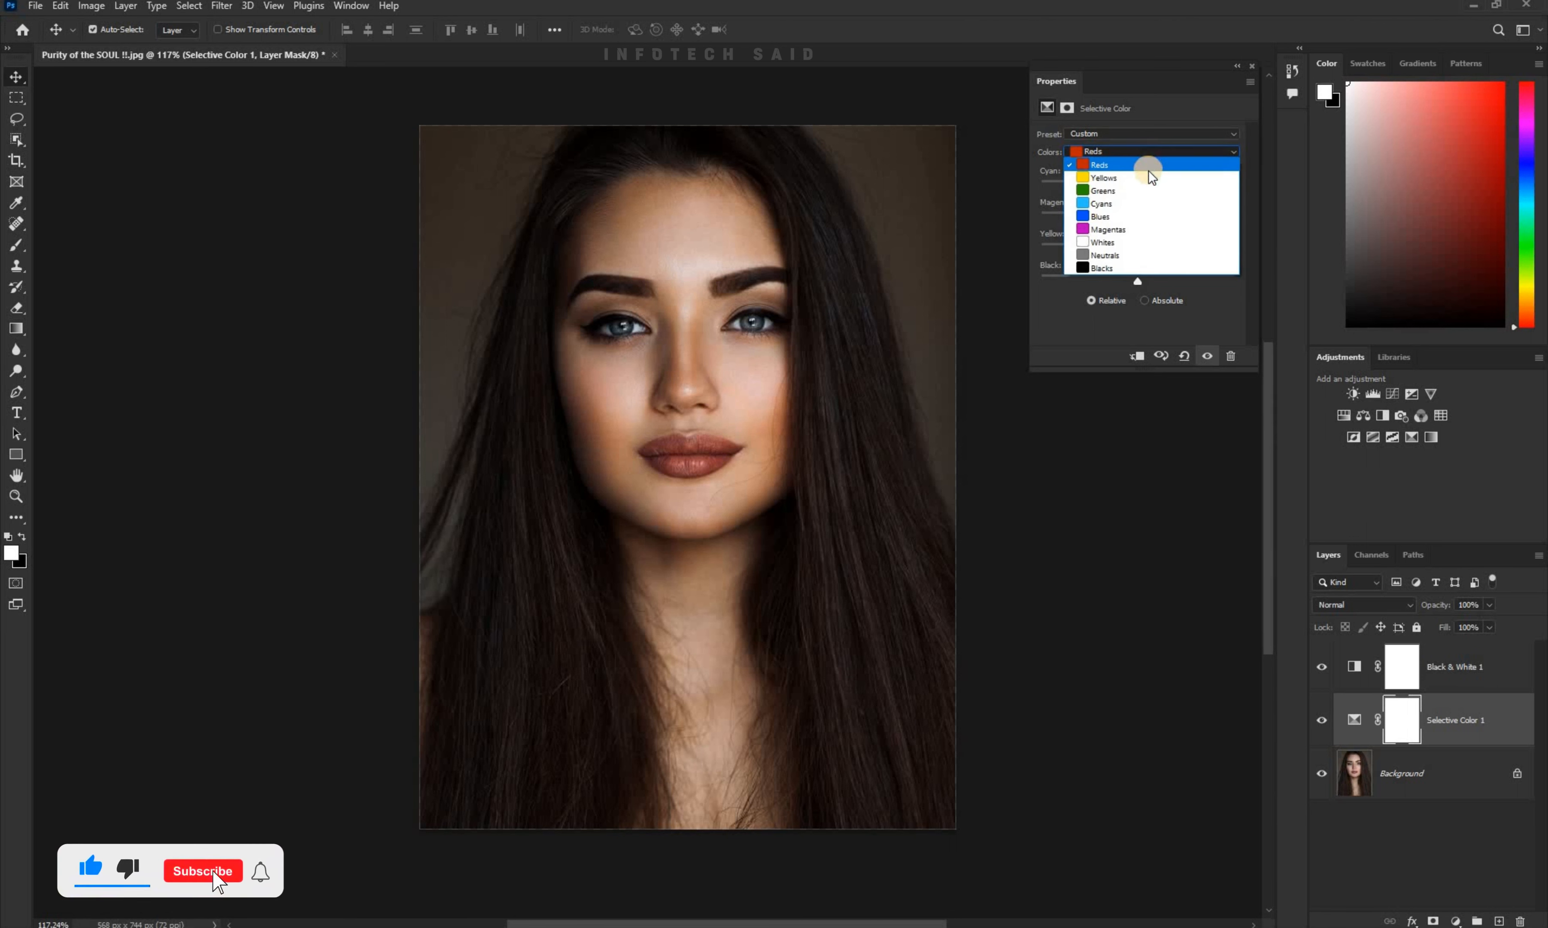
pyautogui.click(1194, 177)
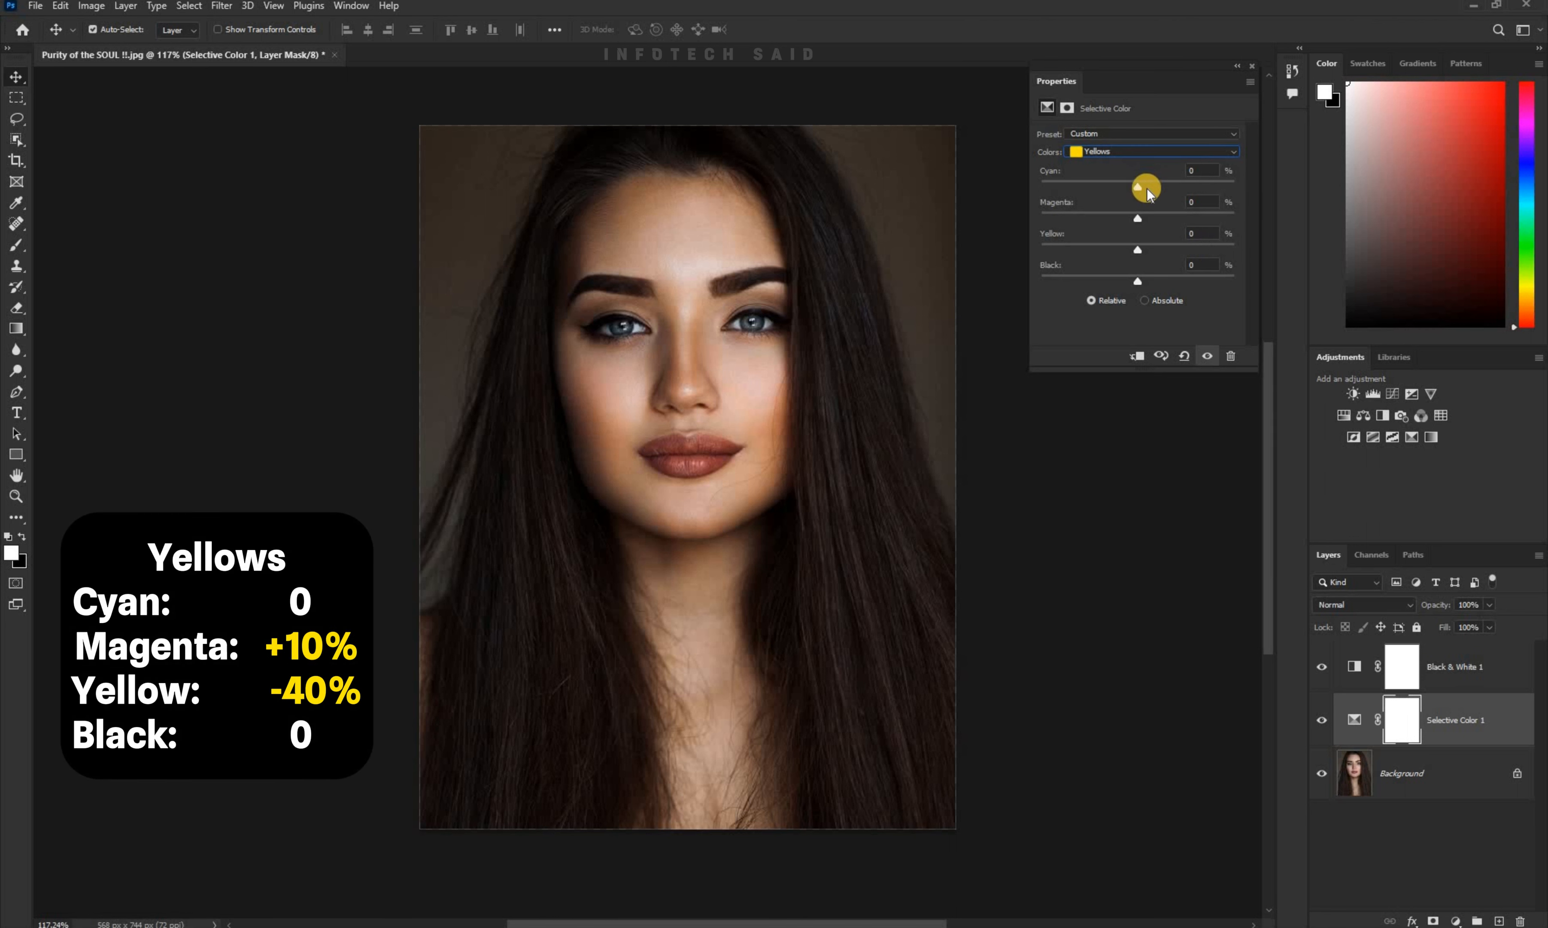
pyautogui.moveTo(1138, 215); pyautogui.dragTo(1100, 247)
# Set the Selective Color adjustment's Whites to Cyan +20%, Magenta -20%, Yellow +20% and Black -20%.
pyautogui.click(1186, 150)
pyautogui.click(1107, 264)
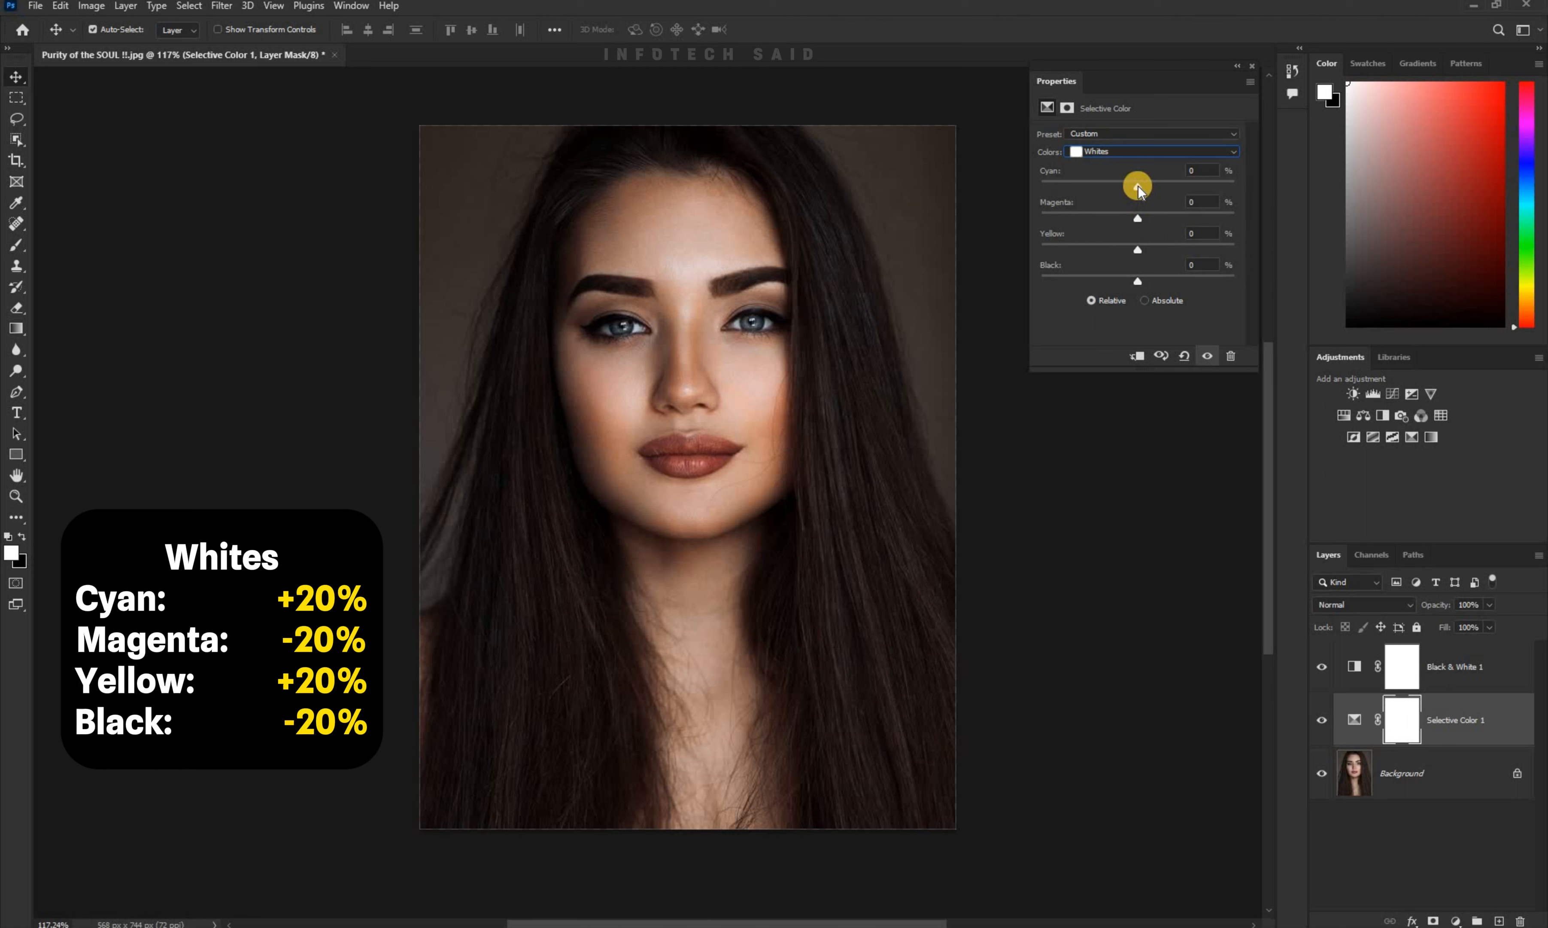
pyautogui.moveTo(1138, 185); pyautogui.dragTo(1119, 277)
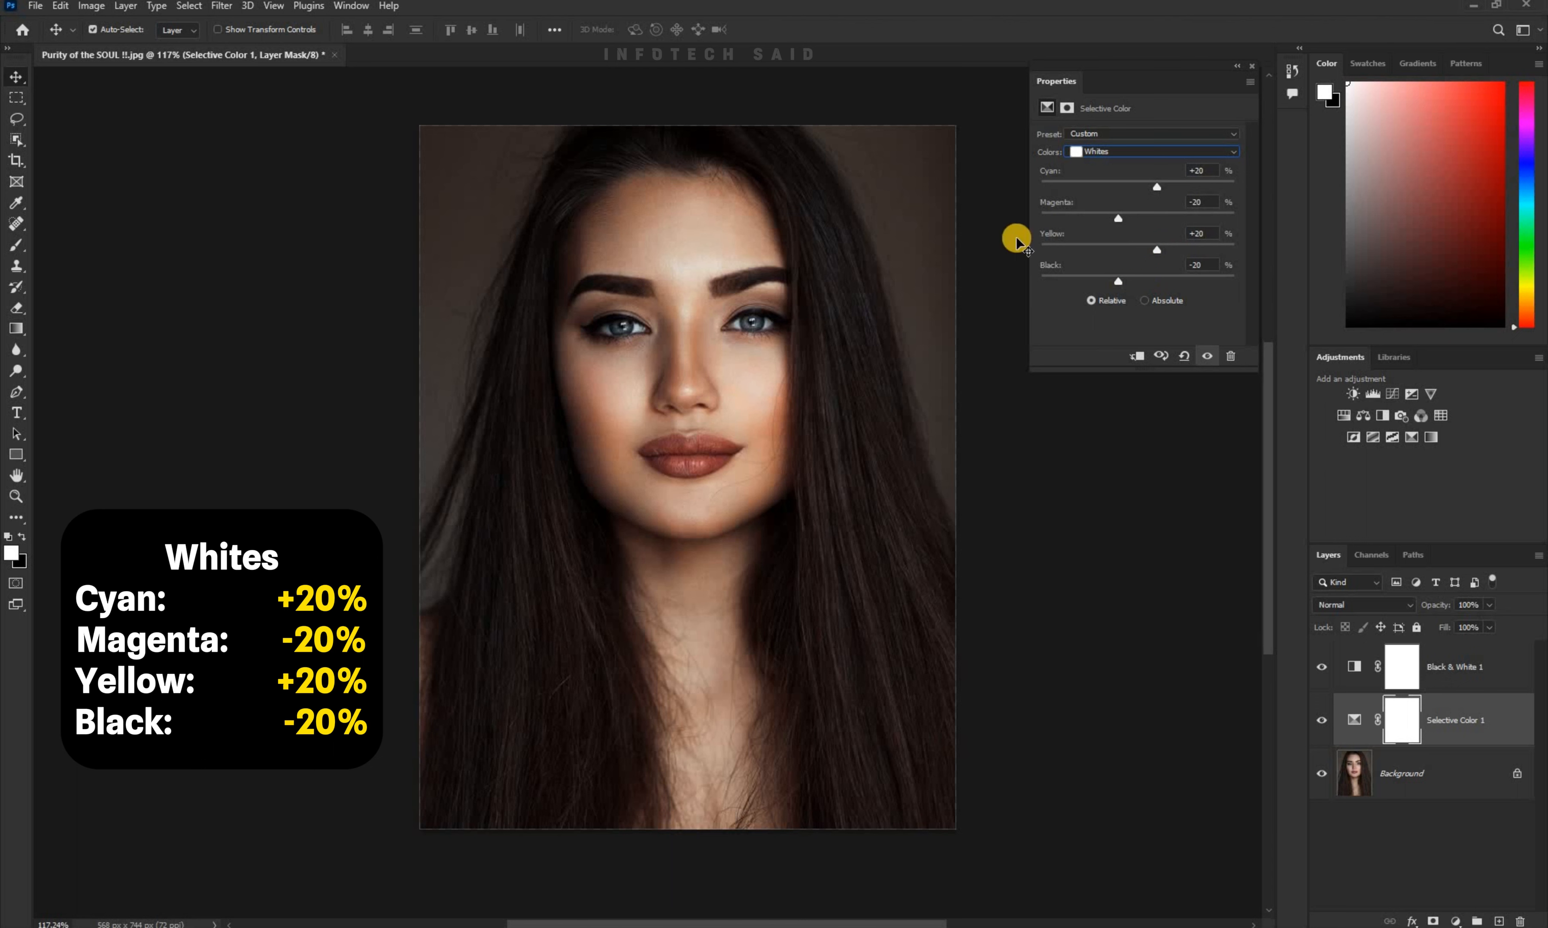
# Set the Selective Color adjustment's Neutrals to Cyan +10%, Magenta -10%, Yellow -10% and Black +10%, and close the adjustment's settings.
pyautogui.click(1188, 151)
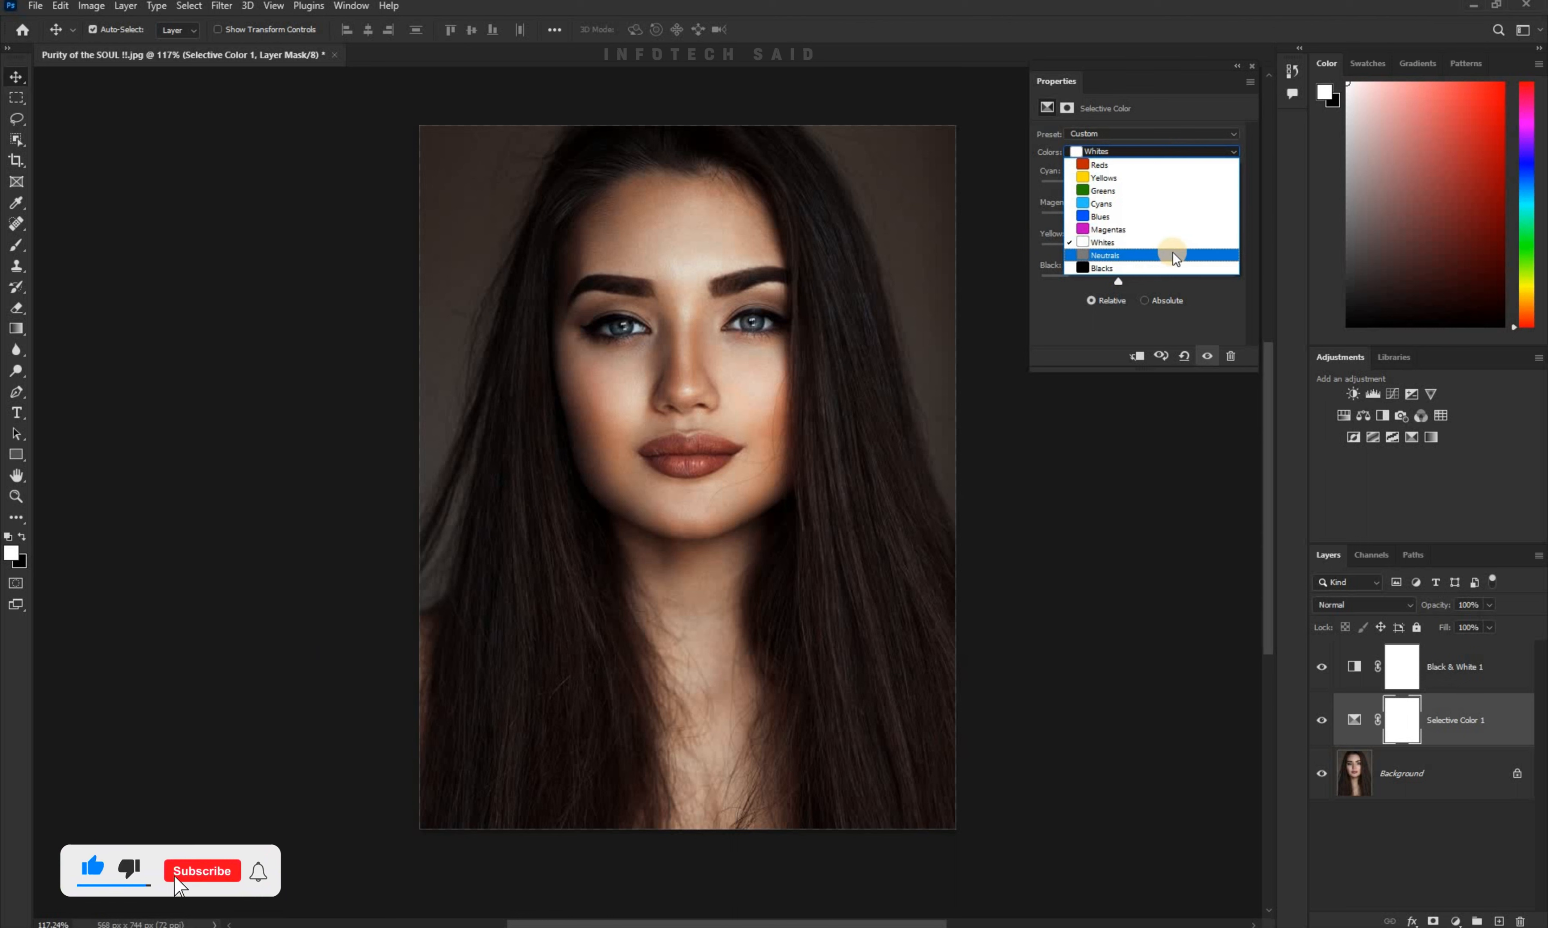
pyautogui.click(1191, 254)
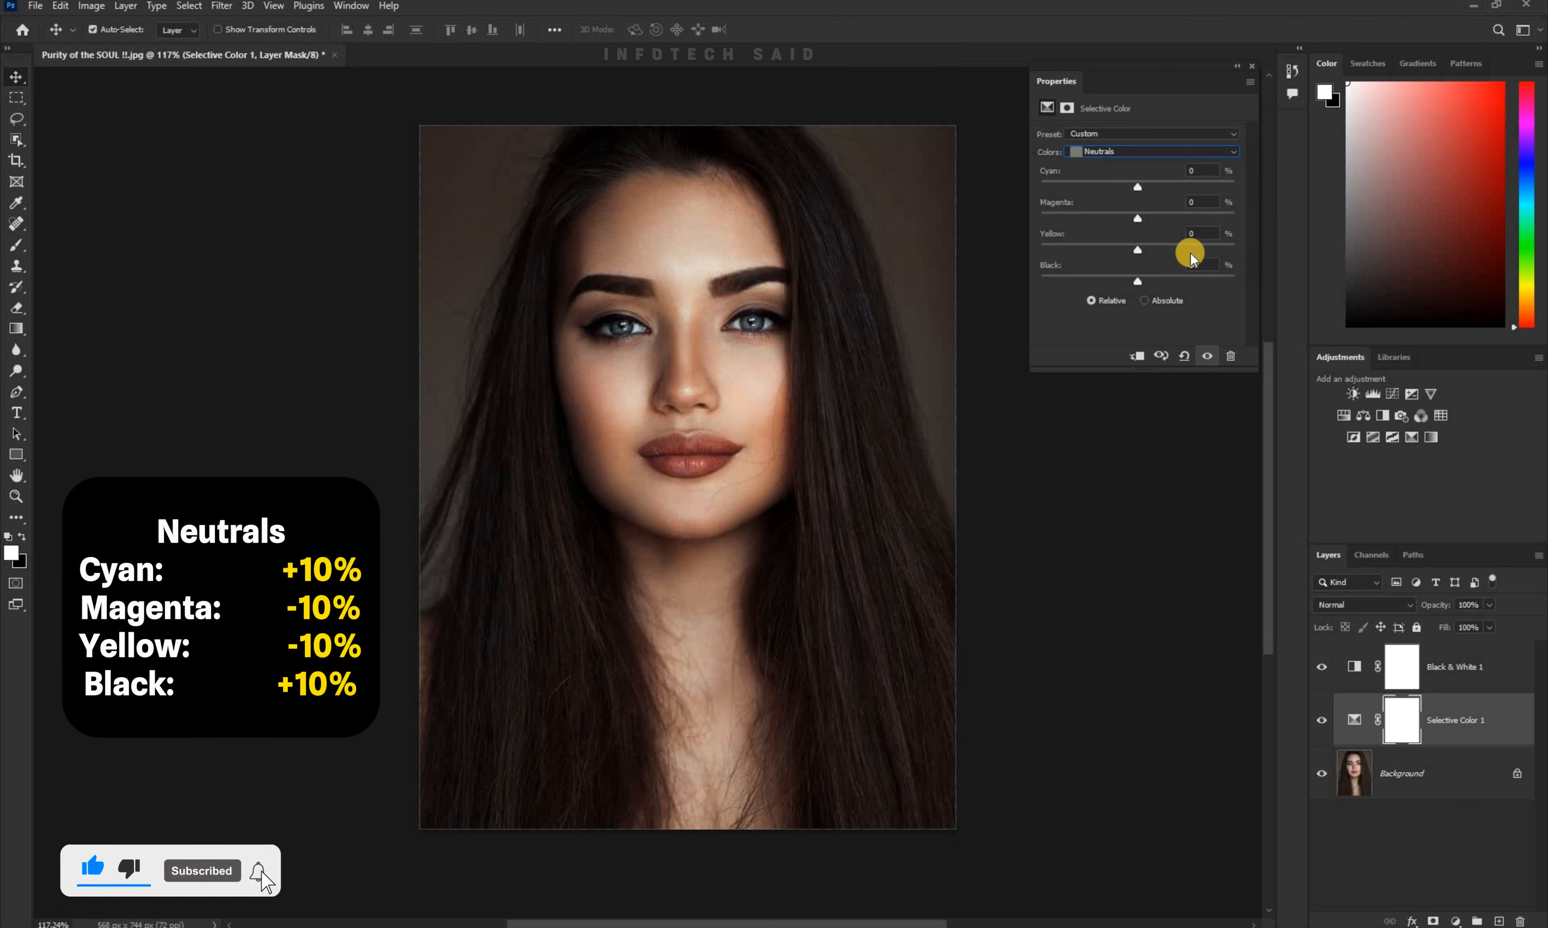
pyautogui.moveTo(1141, 178); pyautogui.dragTo(1148, 187)
pyautogui.click(1135, 187)
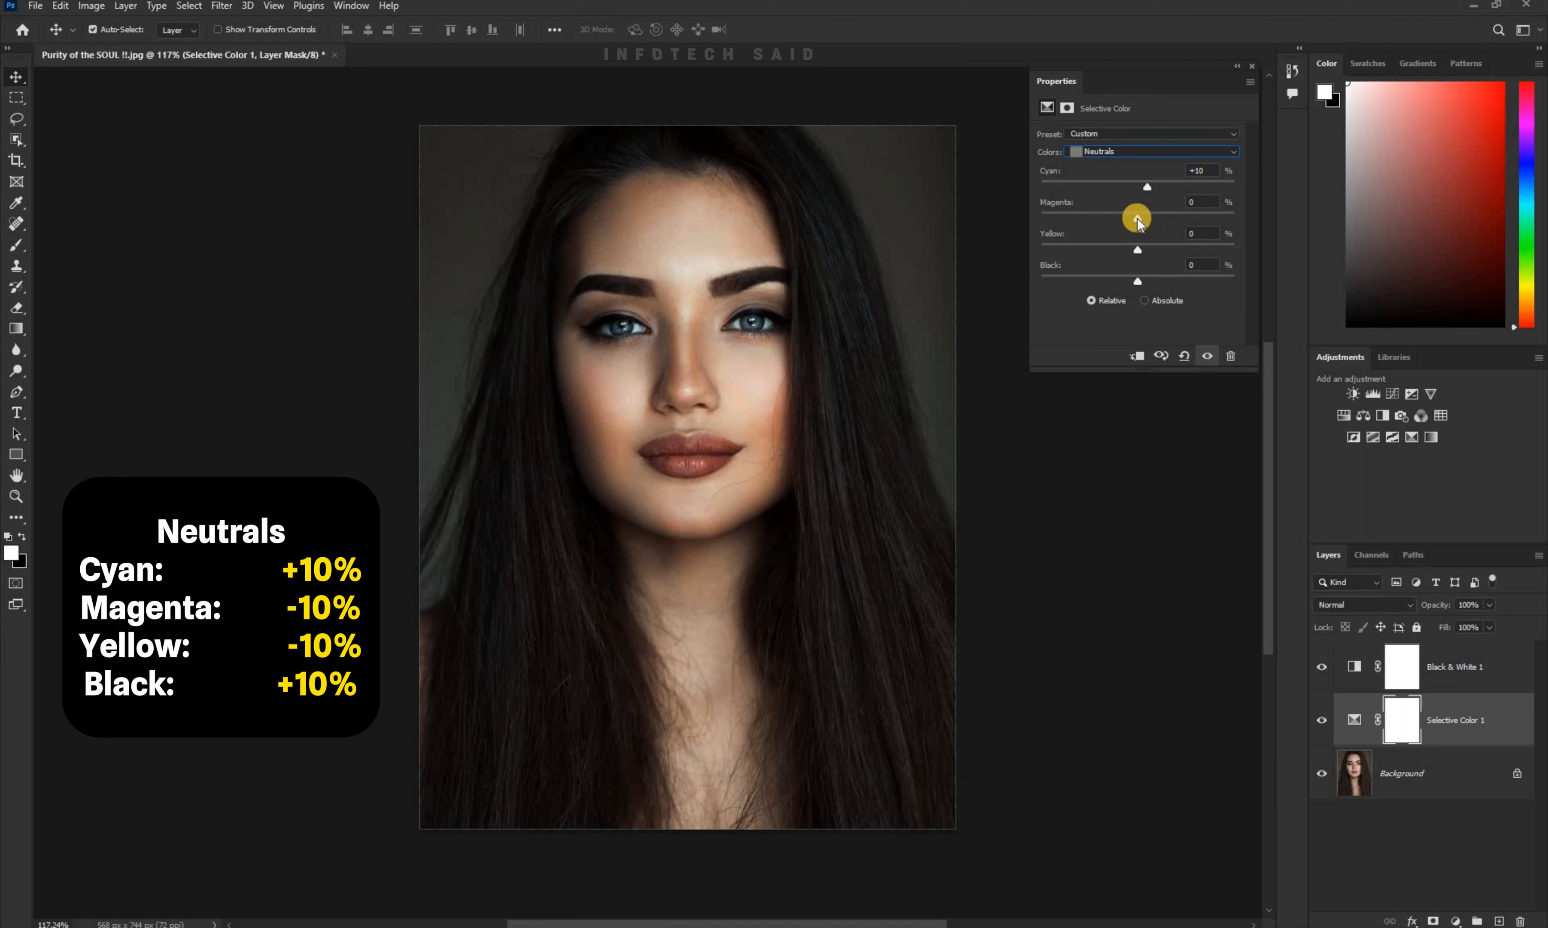
pyautogui.moveTo(1138, 221); pyautogui.dragTo(1129, 223)
pyautogui.moveTo(1137, 256)
pyautogui.mouseDown()
pyautogui.moveTo(1123, 254)
pyautogui.moveTo(1148, 282)
pyautogui.mouseUp()
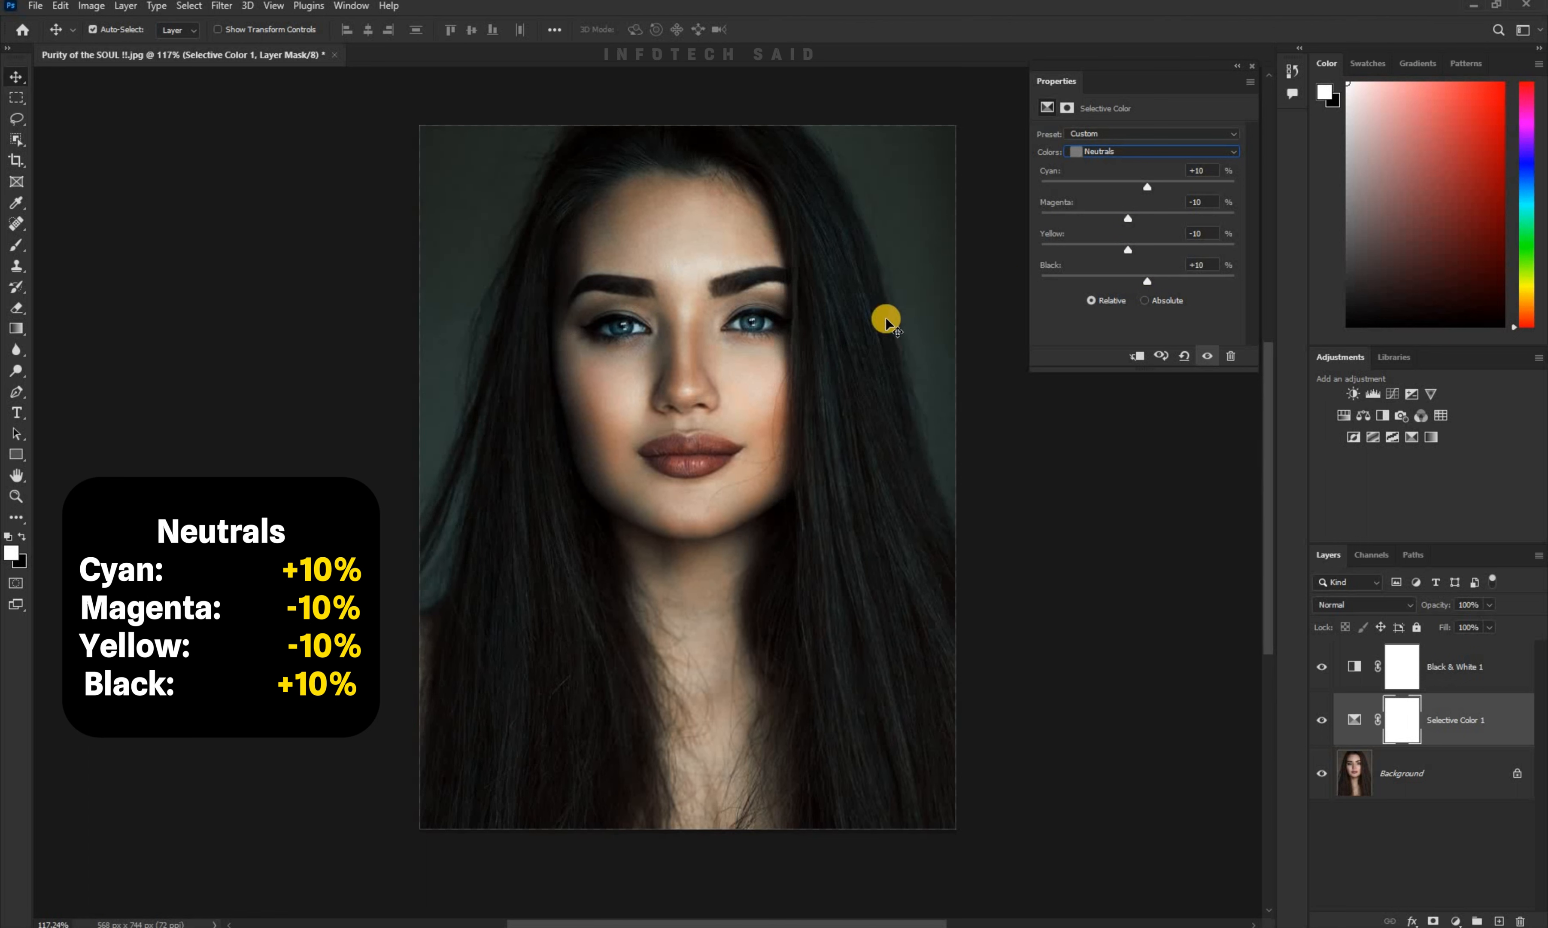
pyautogui.click(1252, 65)
# Reduce the Selective Color adjustment layer's opacity to 80%.
pyautogui.scroll(-1, 913, 330)
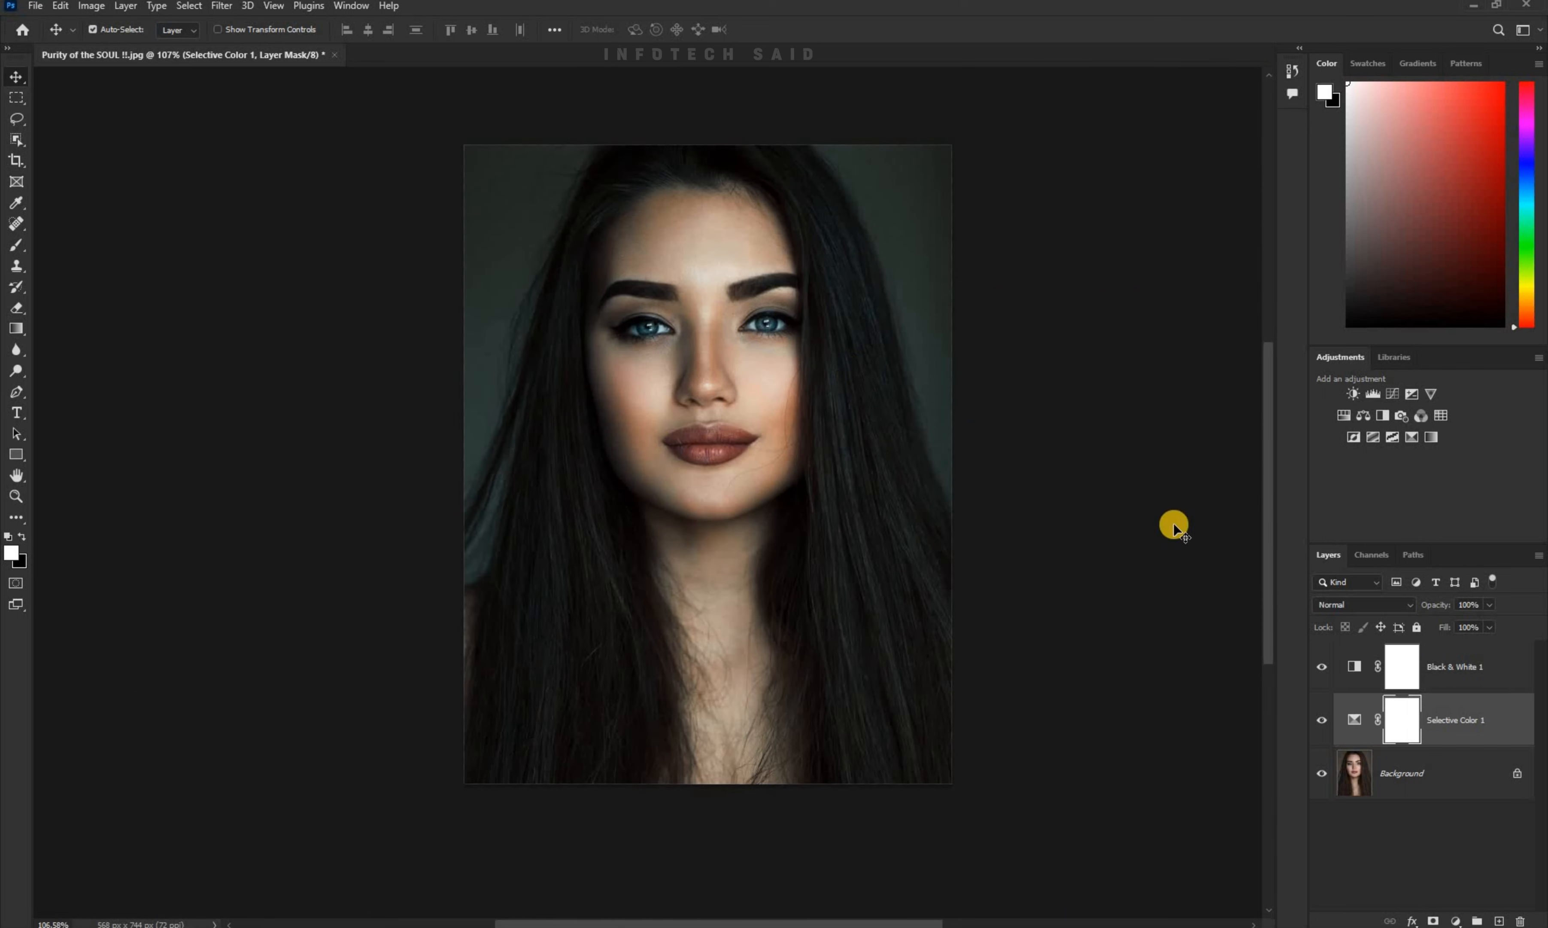
pyautogui.click(1492, 605)
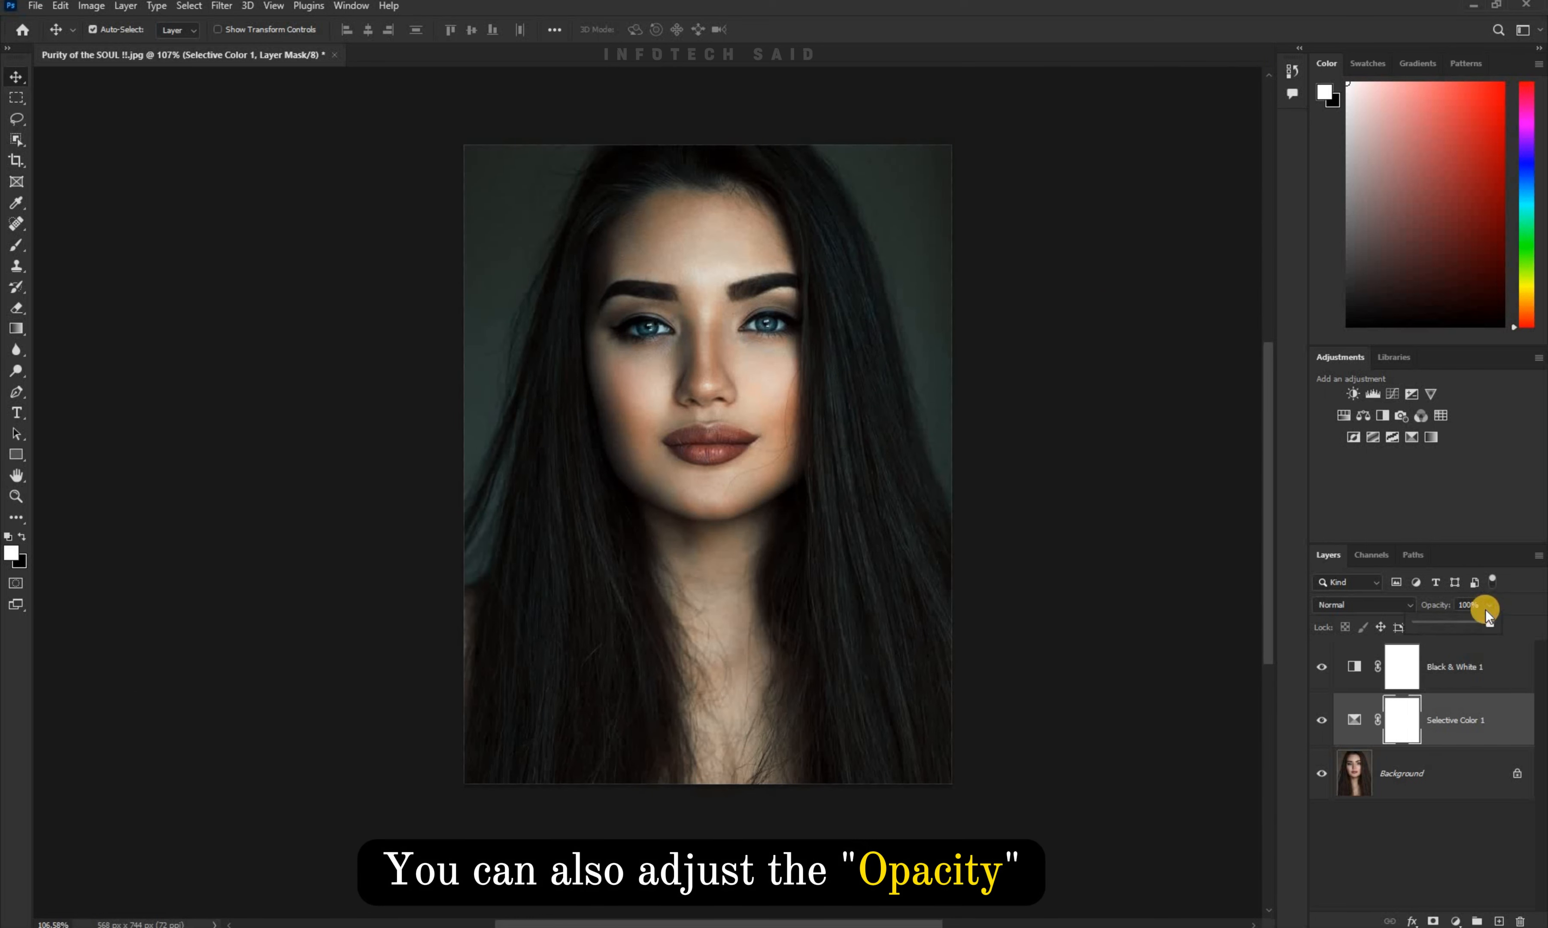
pyautogui.moveTo(1485, 621); pyautogui.dragTo(1475, 627)
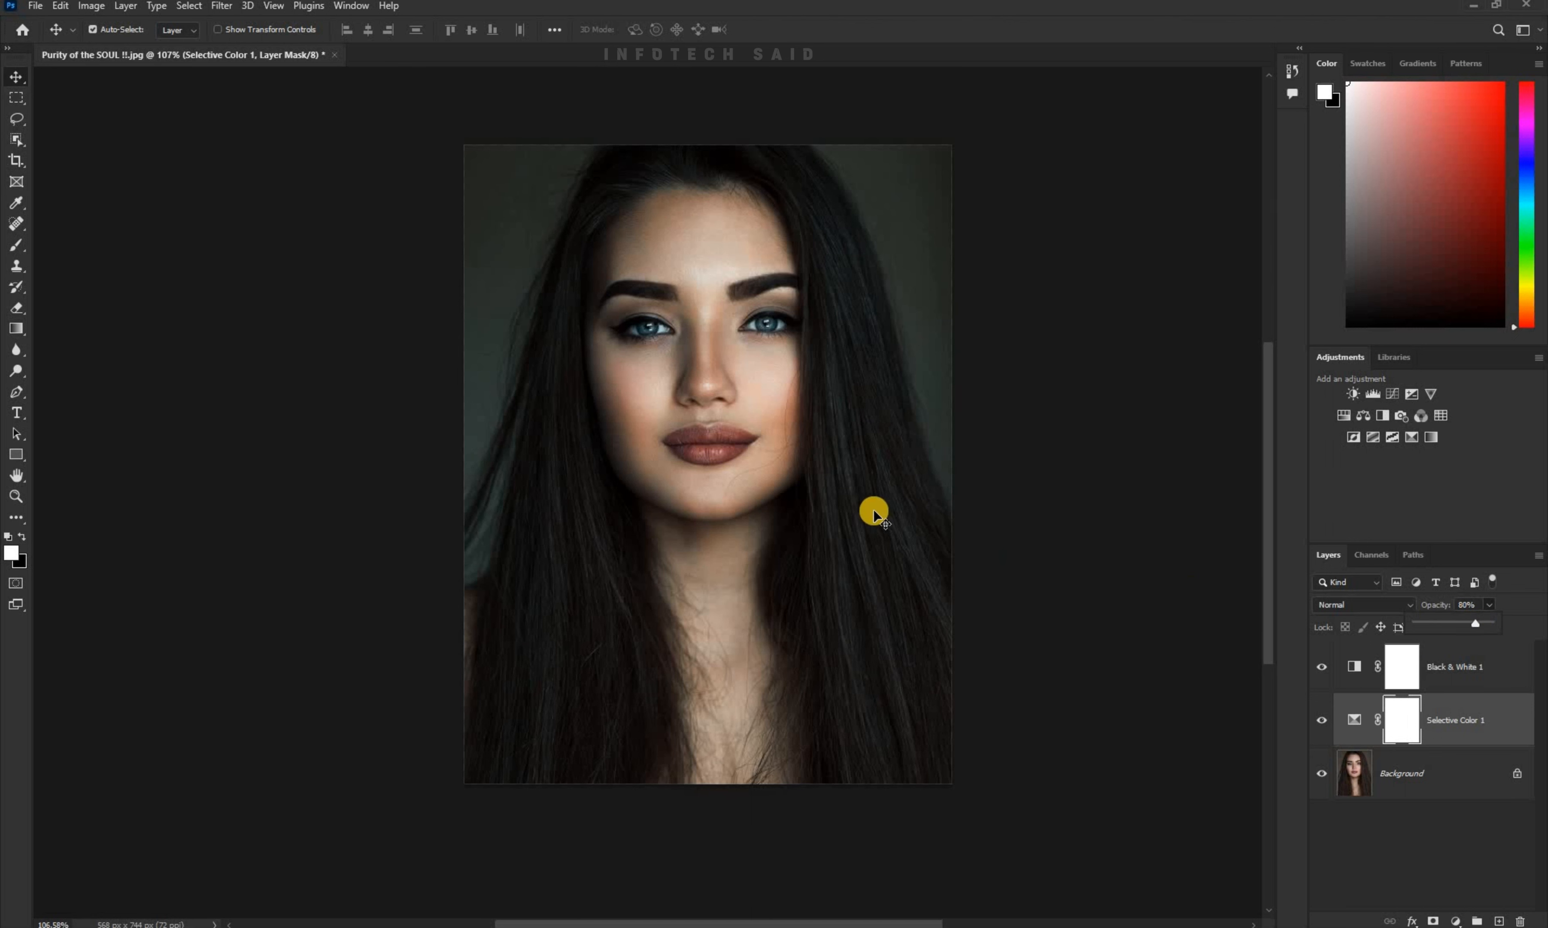
pyautogui.click(1528, 628)
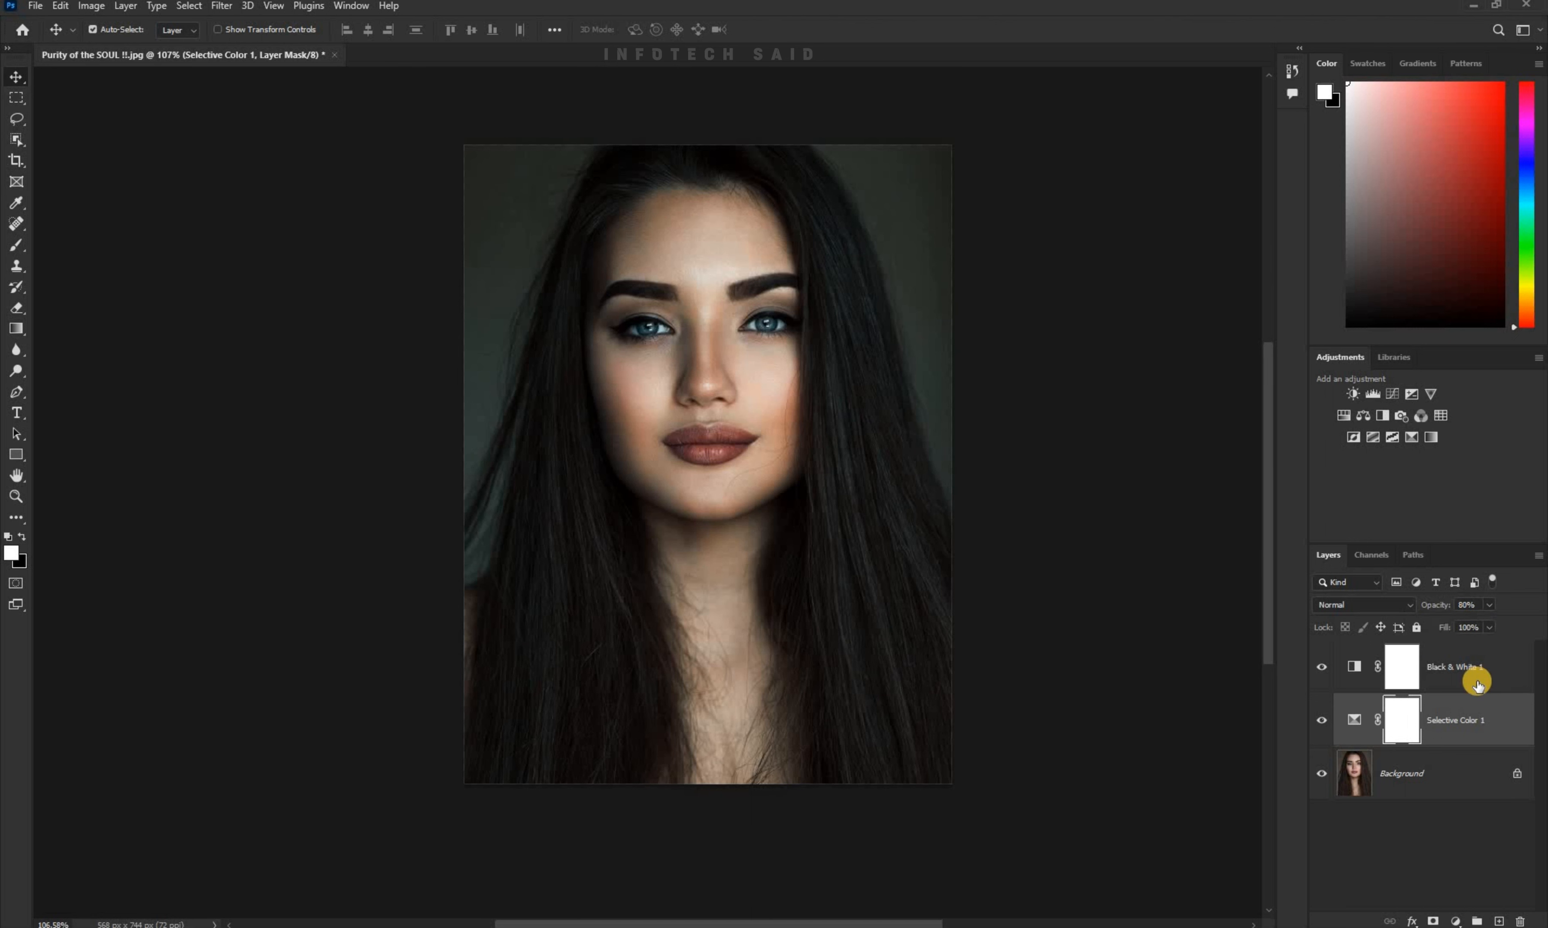
# Group the Black & White and Selective Color adjustment layers together.
pyautogui.click(1454, 669)
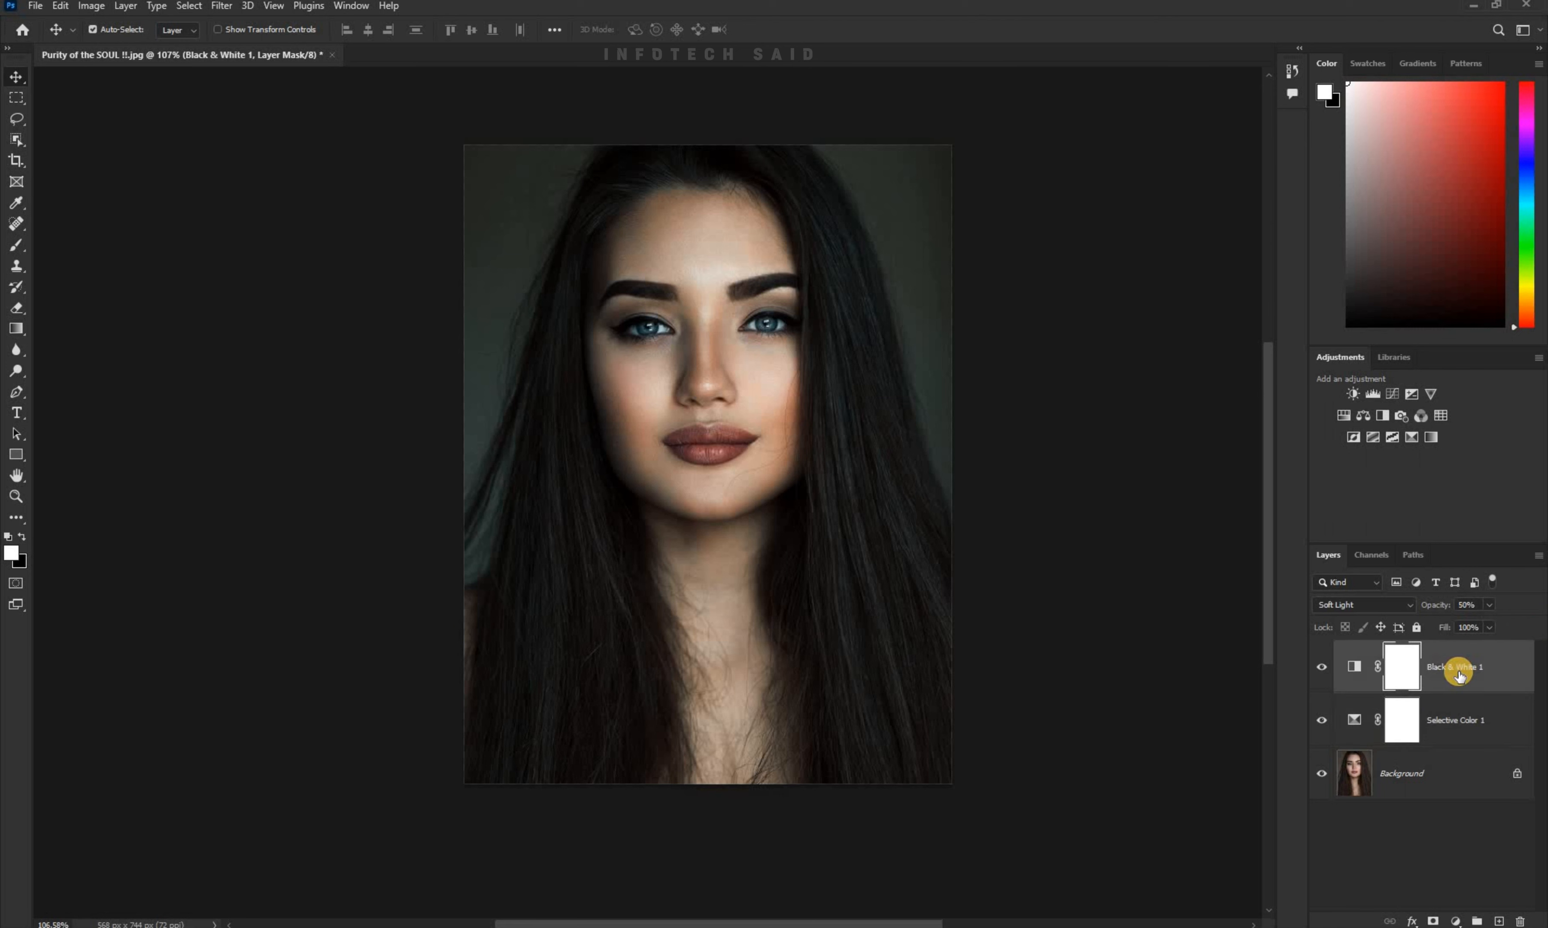
pyautogui.keyDown('shift'); pyautogui.click(1466, 728); pyautogui.keyUp('shift')
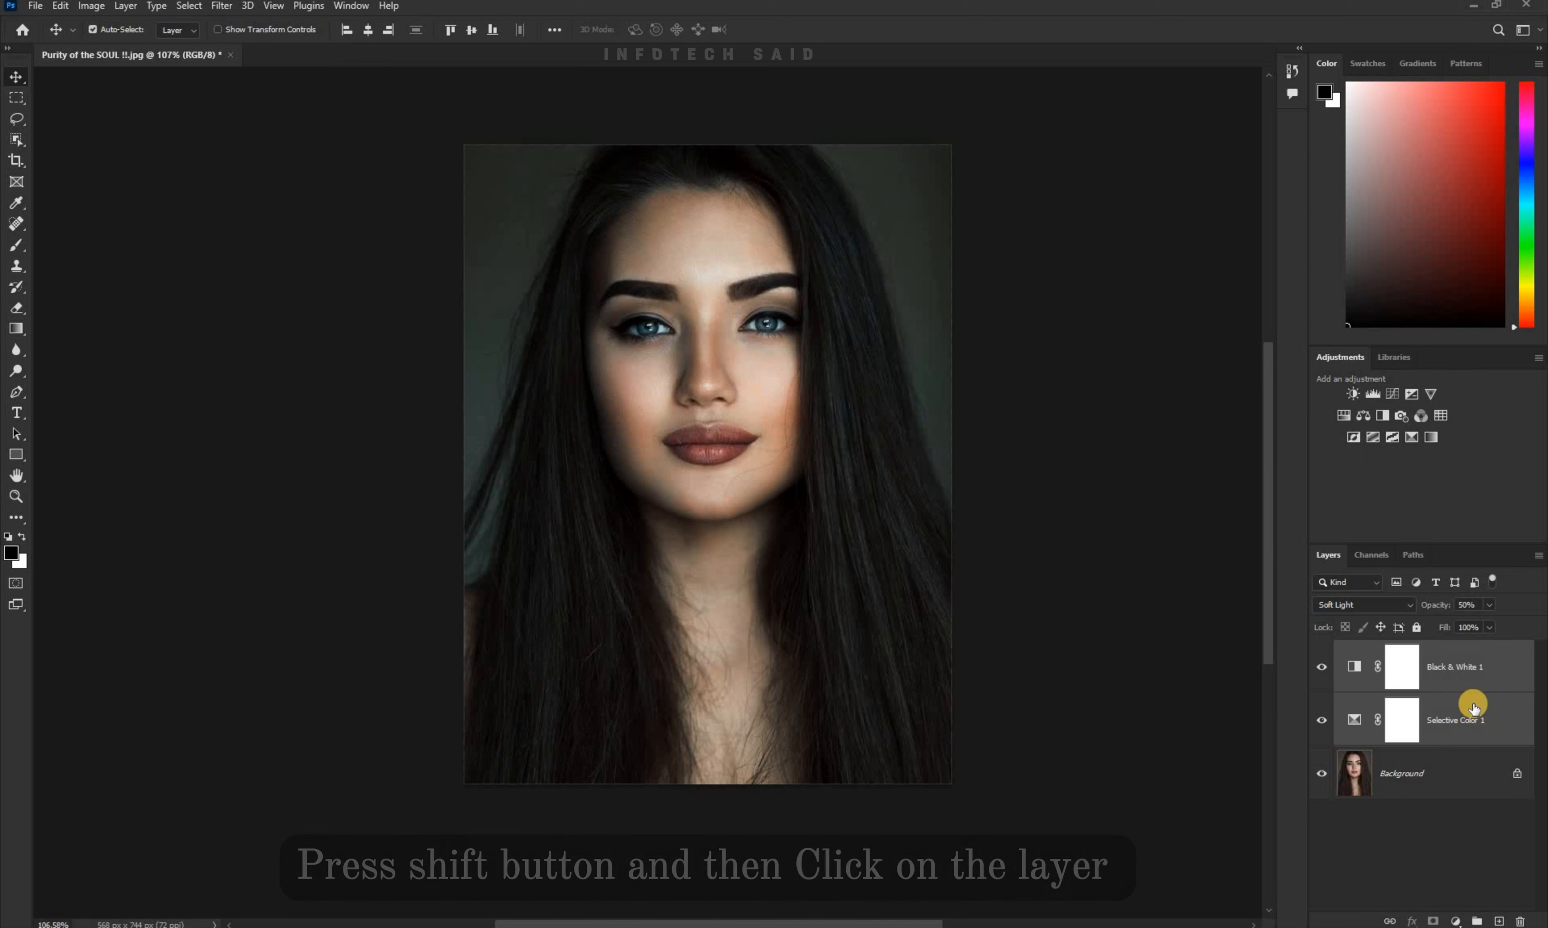
pyautogui.hotkey('ctrl', 'g')
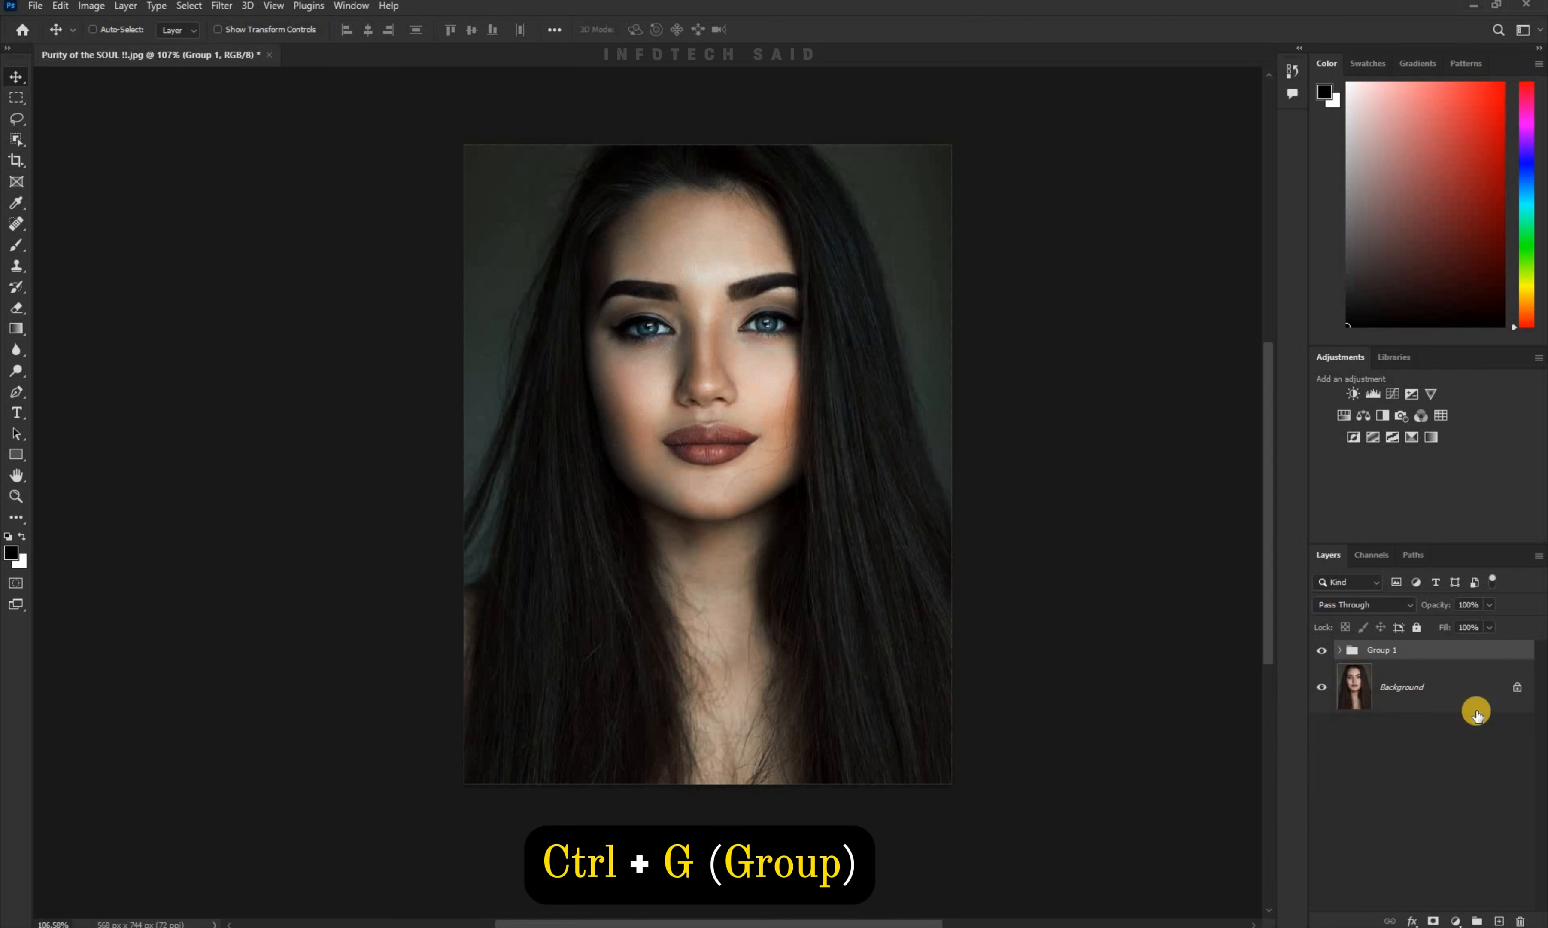
# Hide and show the adjustment group again to compare the portrait before and after the color grading.
pyautogui.click(1320, 650)
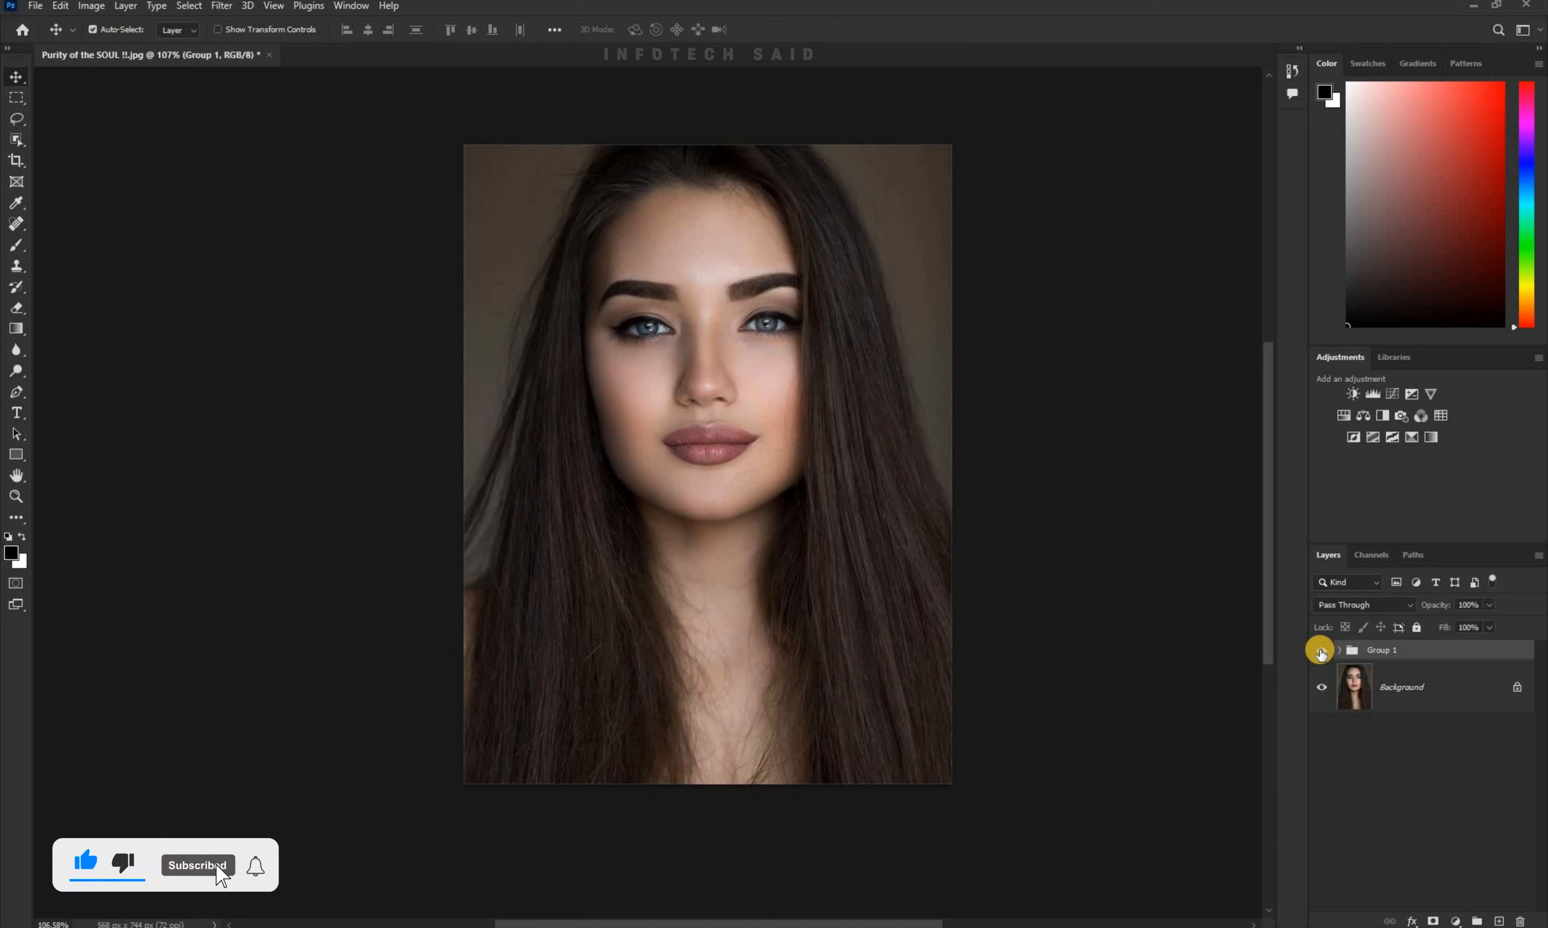
pyautogui.click(1320, 651)
pyautogui.hotkey('ctrl', '+')
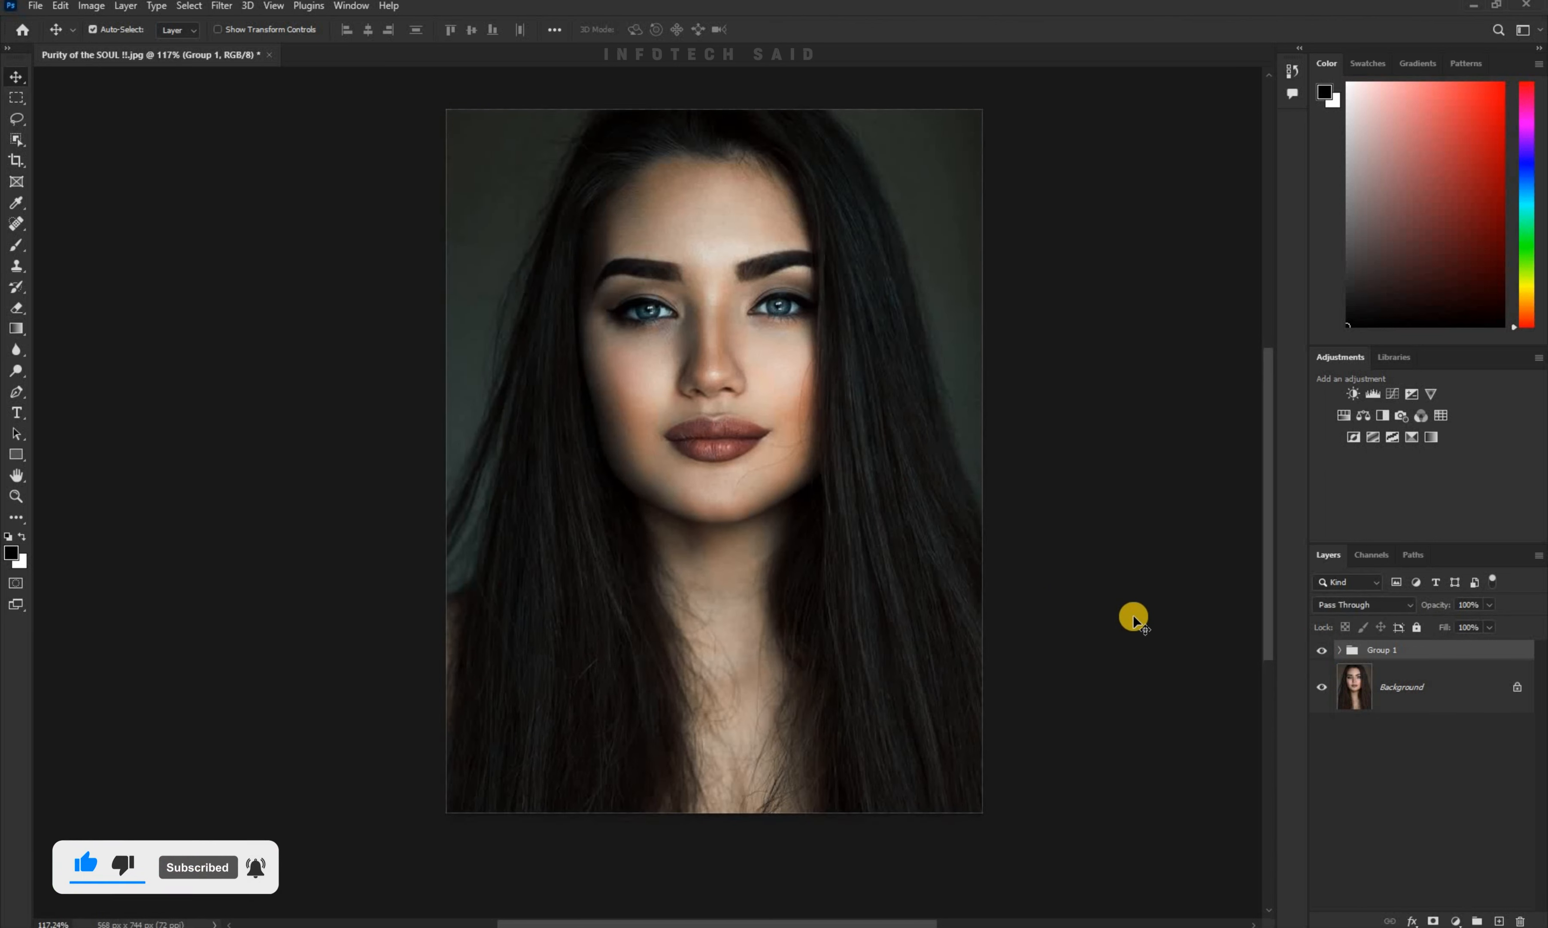